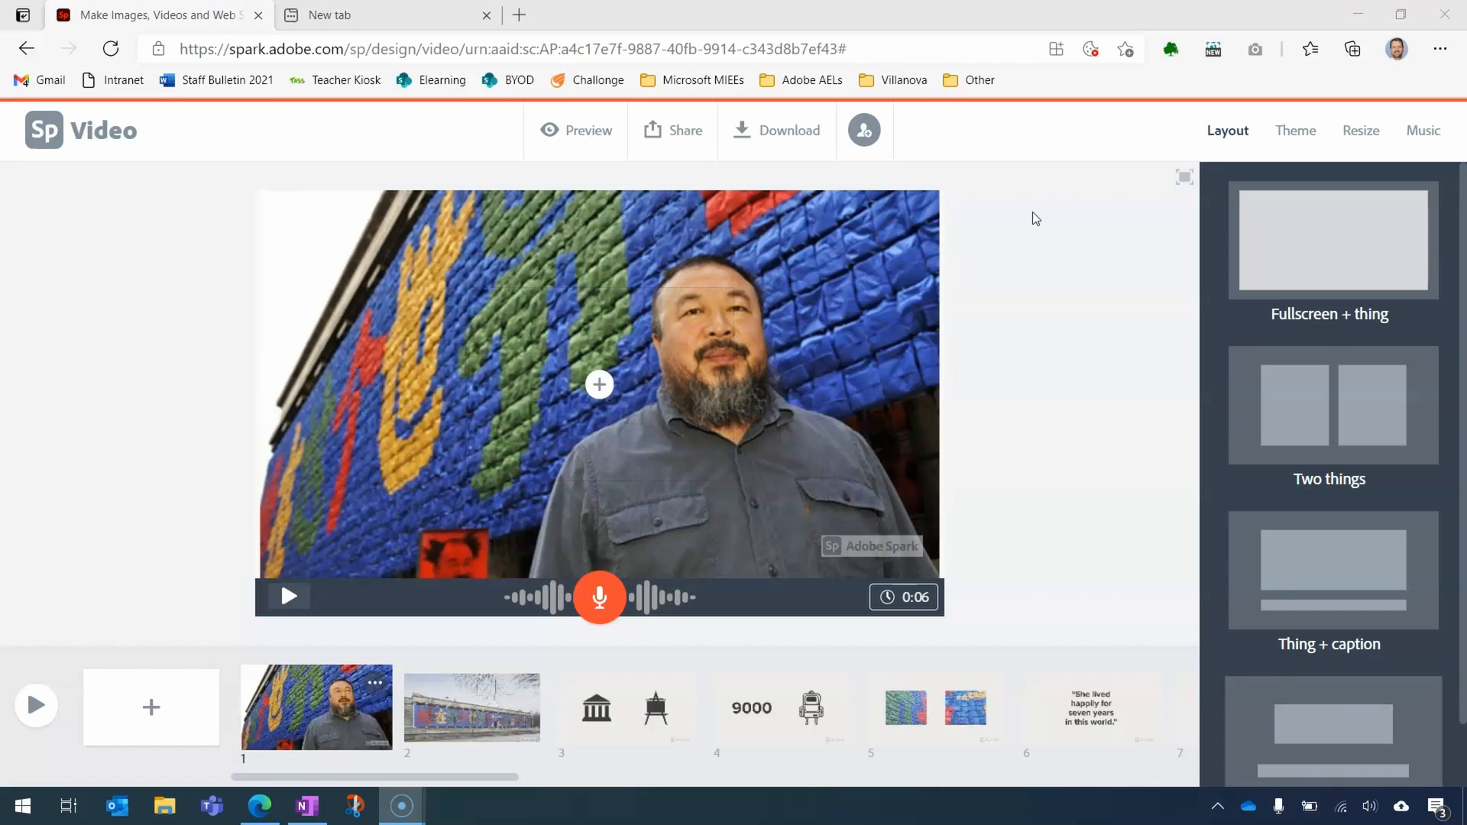
- Publish the Ai Wei Wei Spark video and copy its shareable link
left_click(1046, 225)
left_click(1063, 232)
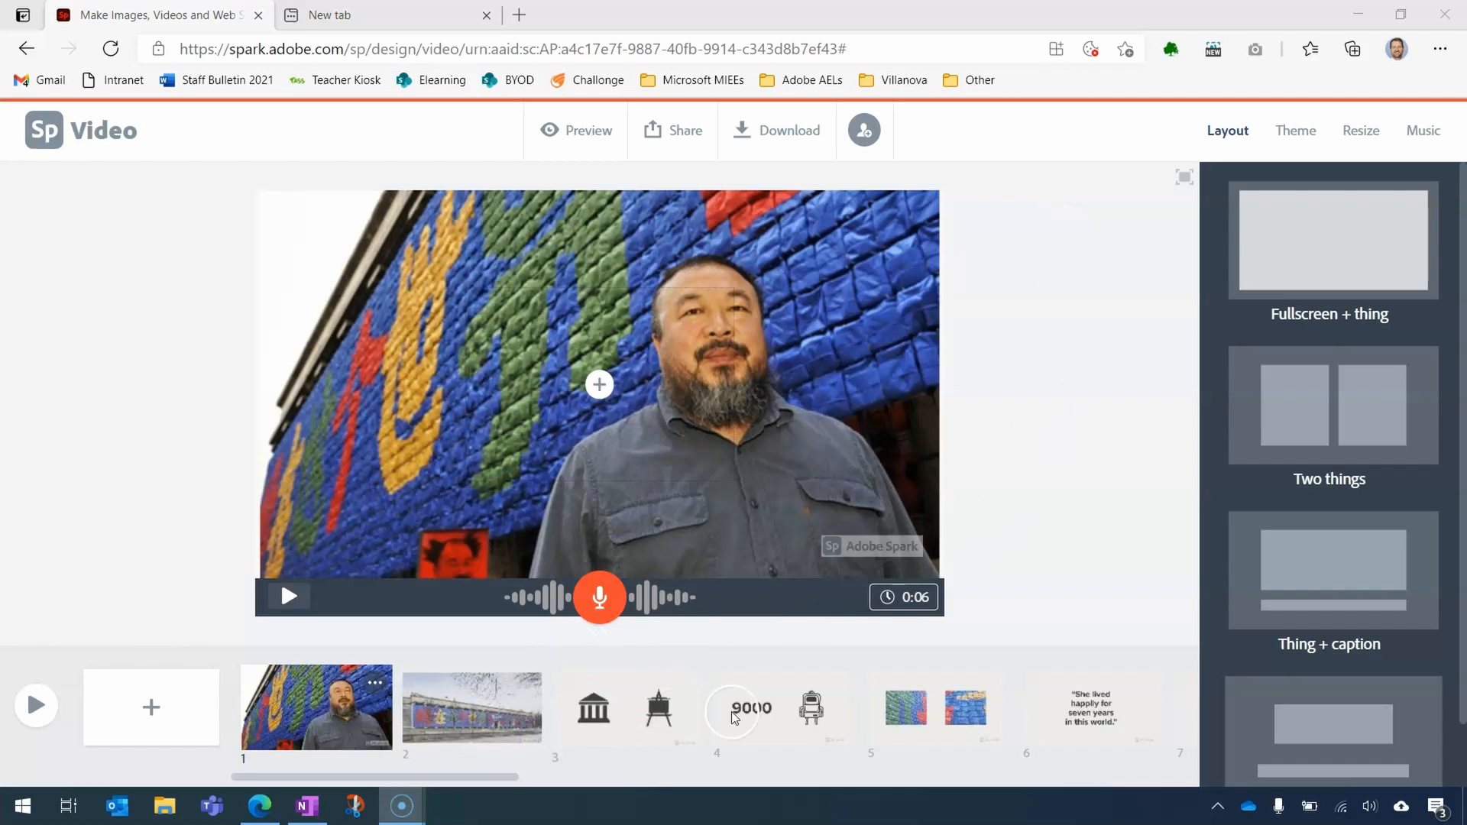
left_click(687, 141)
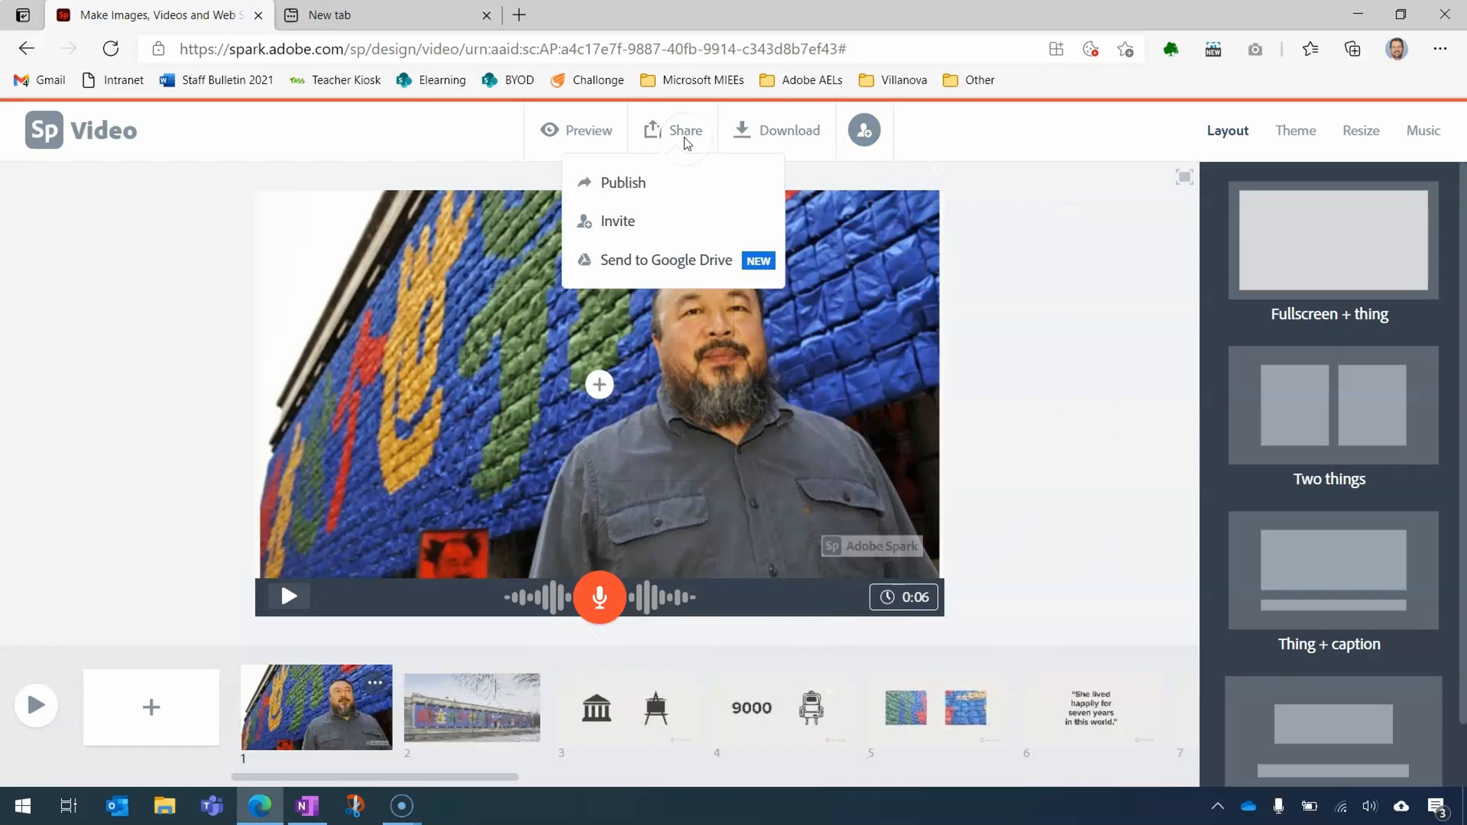
left_click(626, 186)
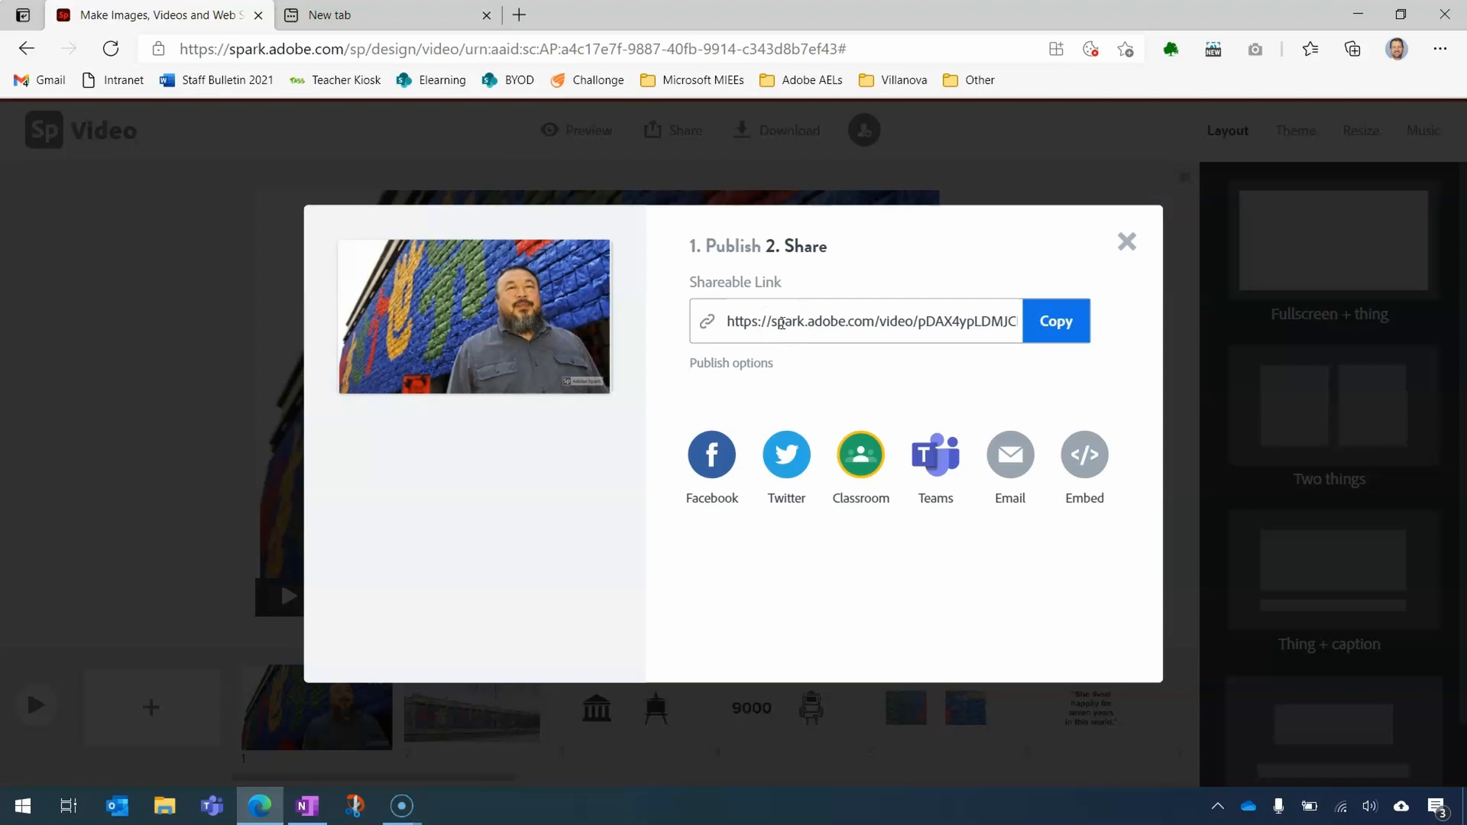
left_click(1069, 328)
- Switch to OneNote and paste the copied video link into the body of the "Embedding Spark video" page
left_click(320, 810)
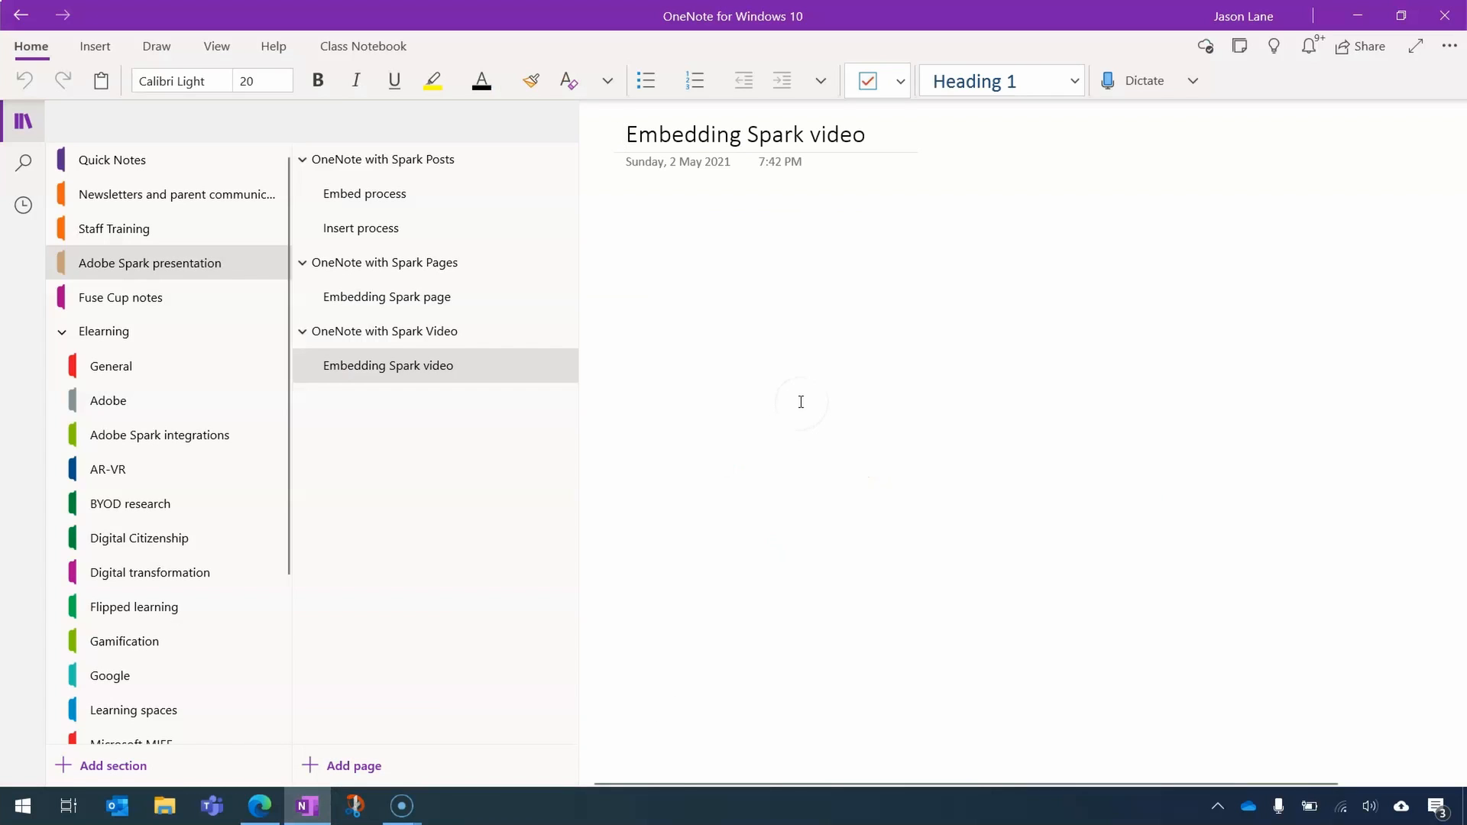
key("Return")
key("ctrl+v")
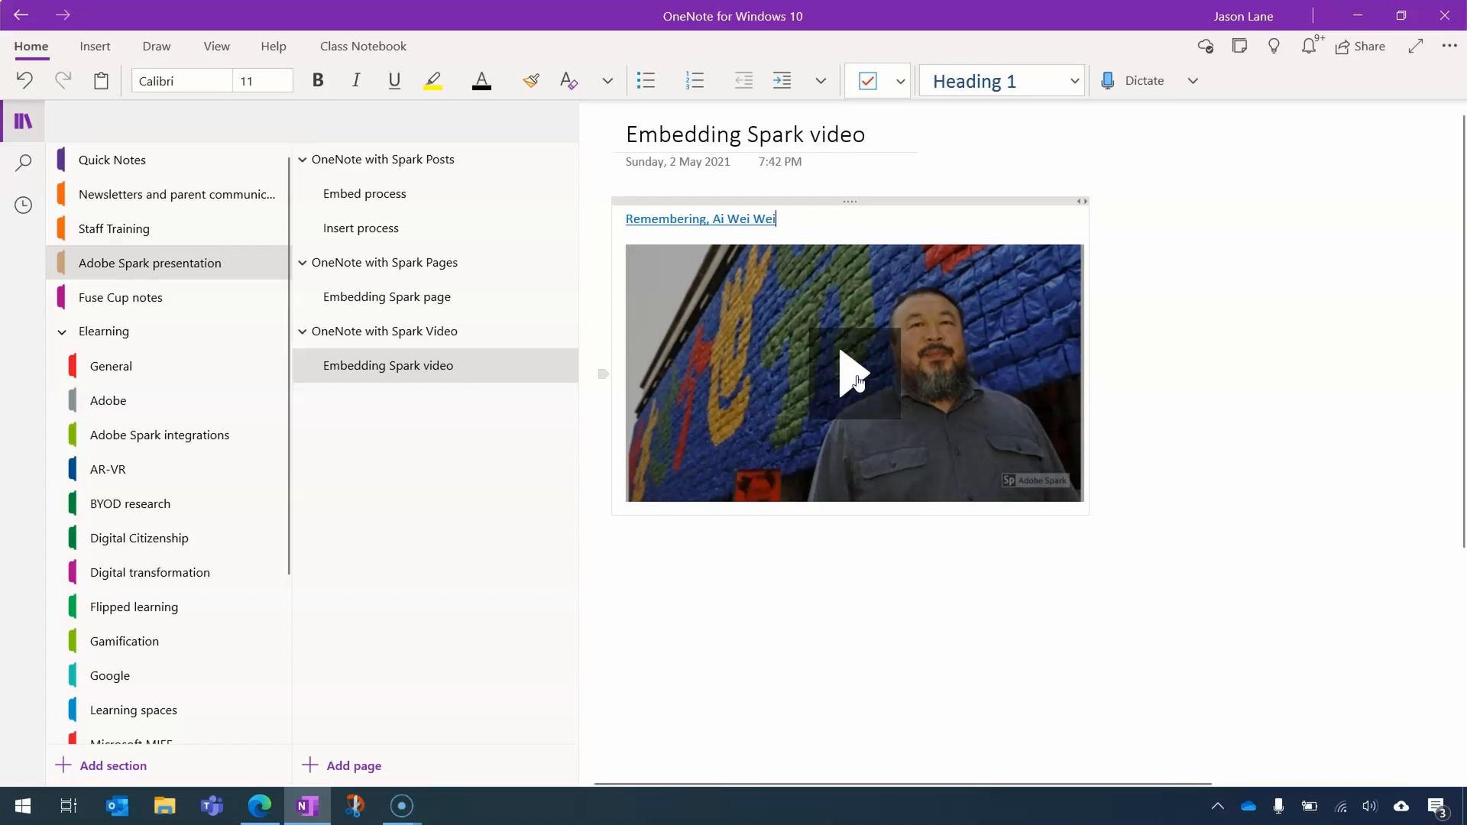
- Play the embedded video on the OneNote page for a few seconds, pause it, and switch to Edge
left_click(856, 380)
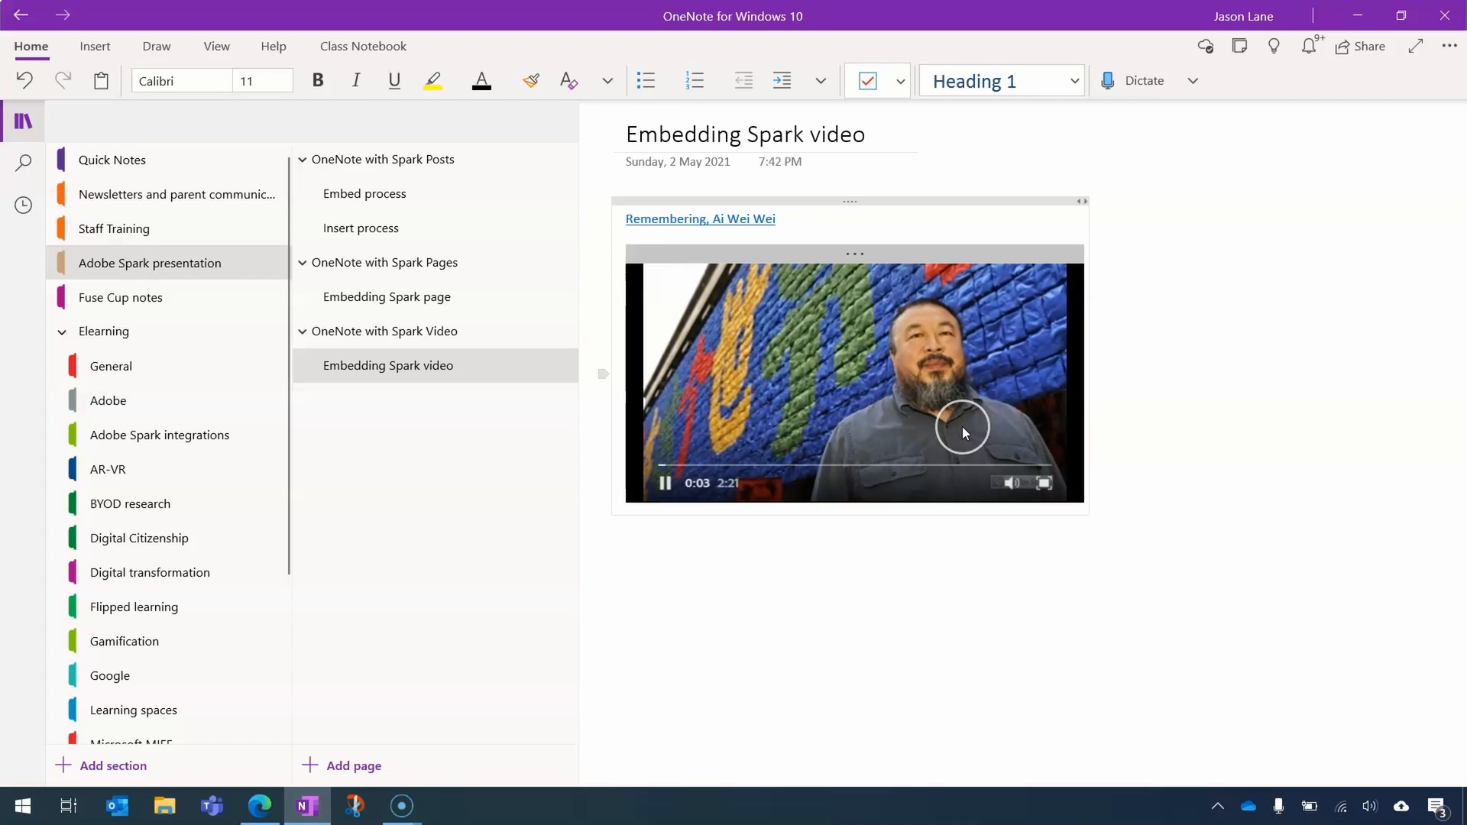
left_click(664, 485)
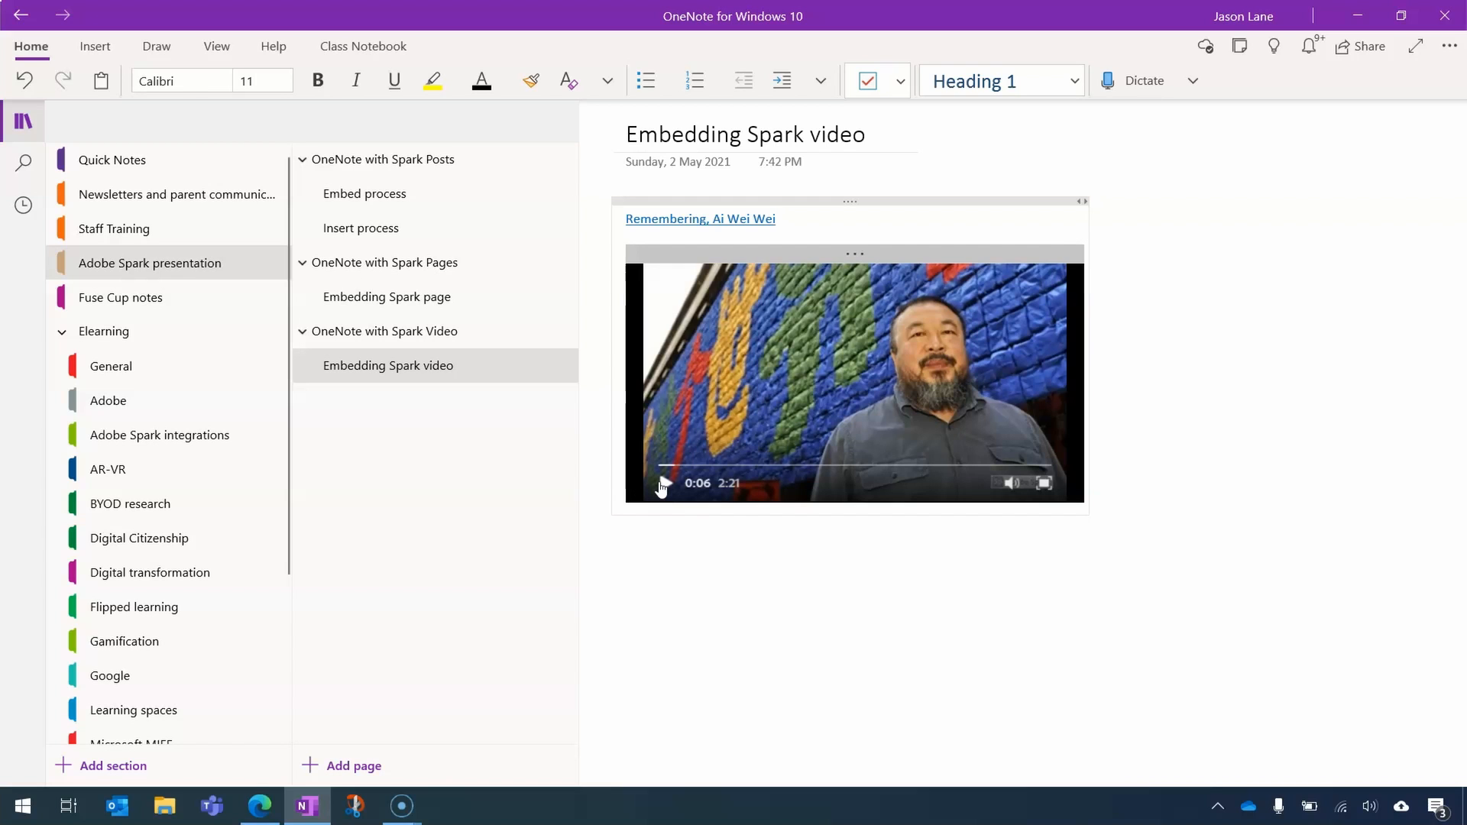
left_click(259, 803)
left_click(306, 804)
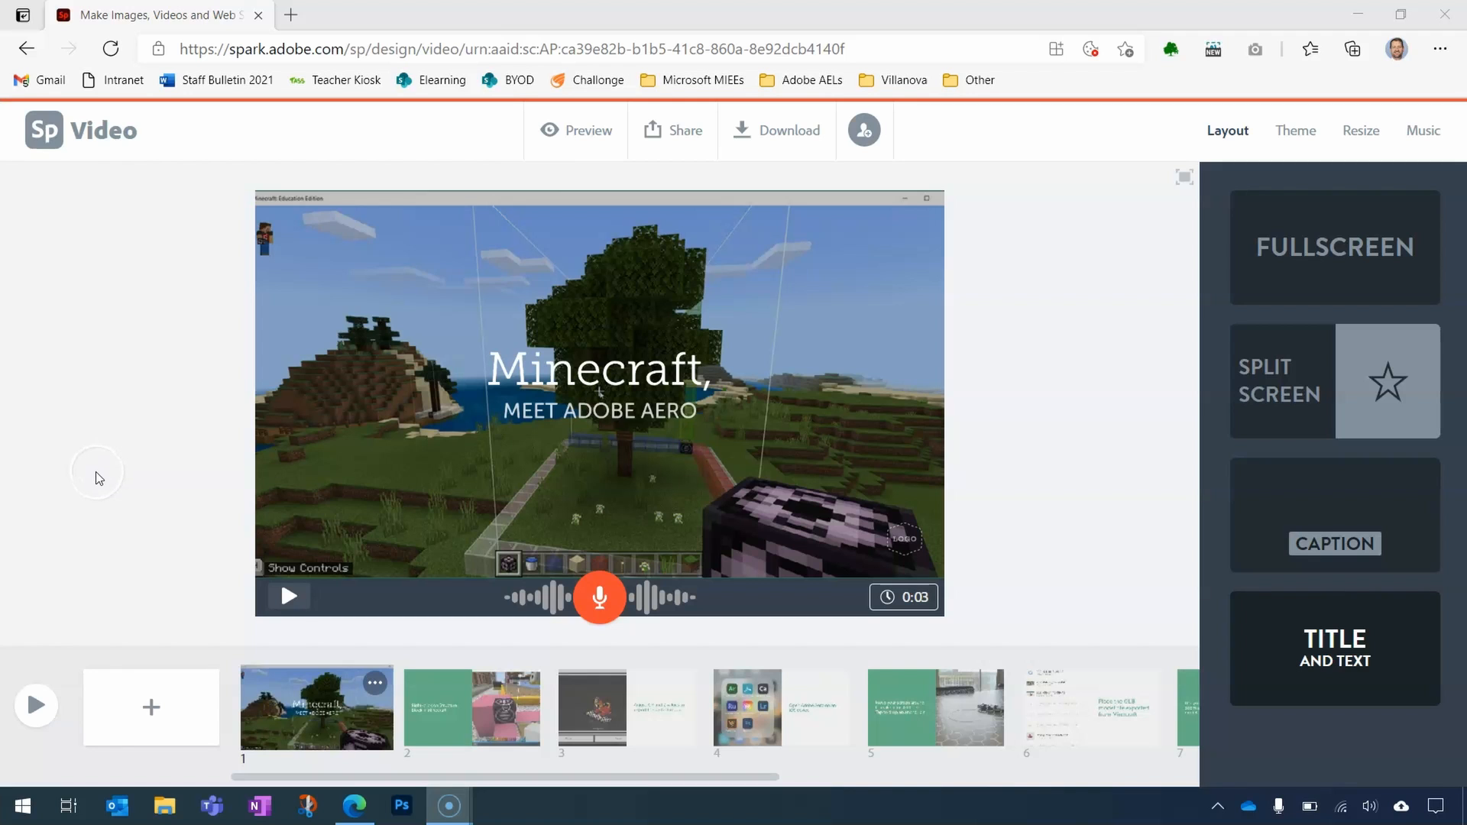
- Preview the "Minecraft, meet Adobe Aero" video from the start and pause it at the slide about adjusting X, Y and Z values
left_click(91, 471)
left_click(36, 704)
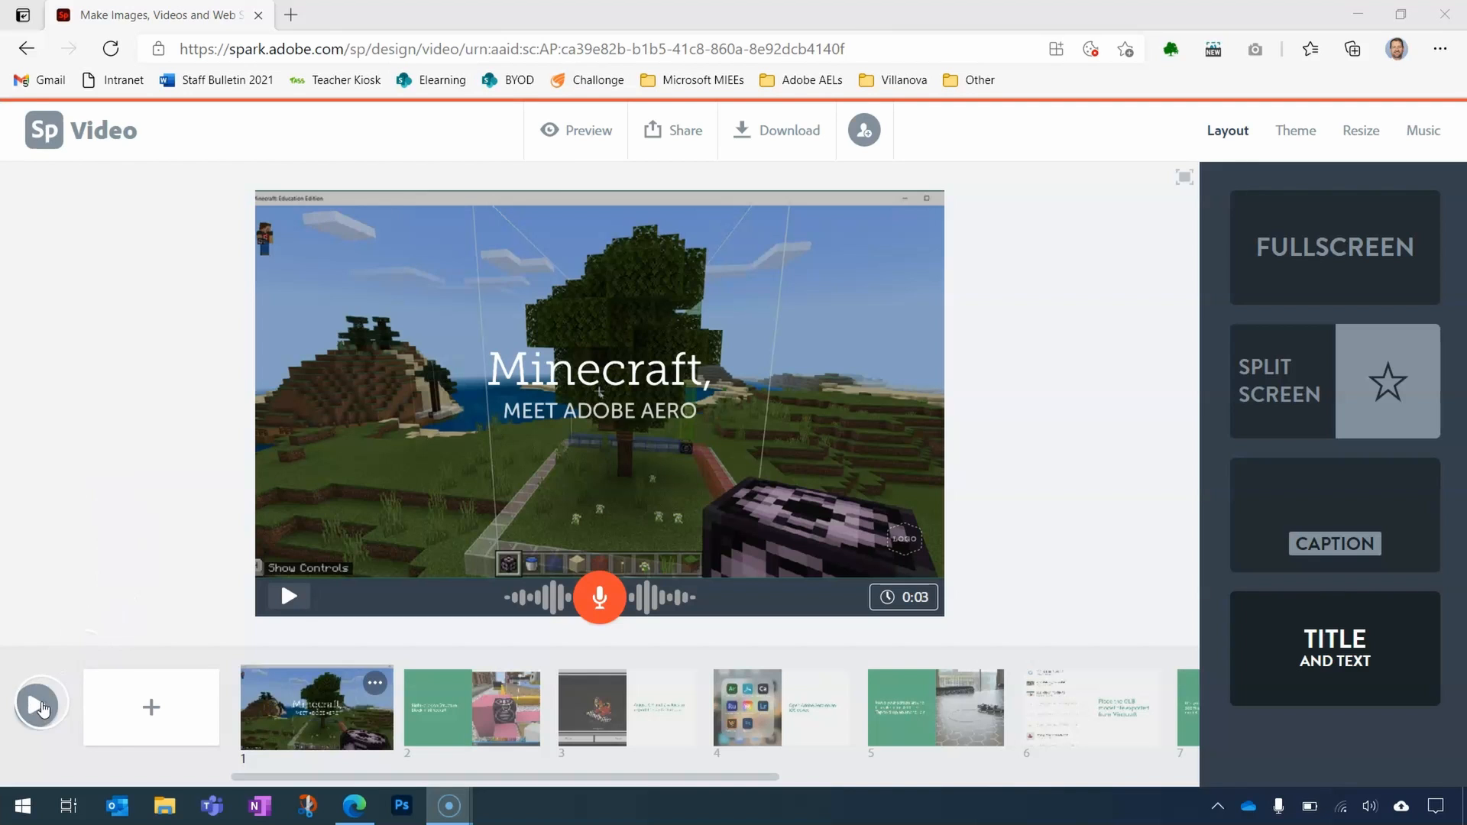
left_click(191, 544)
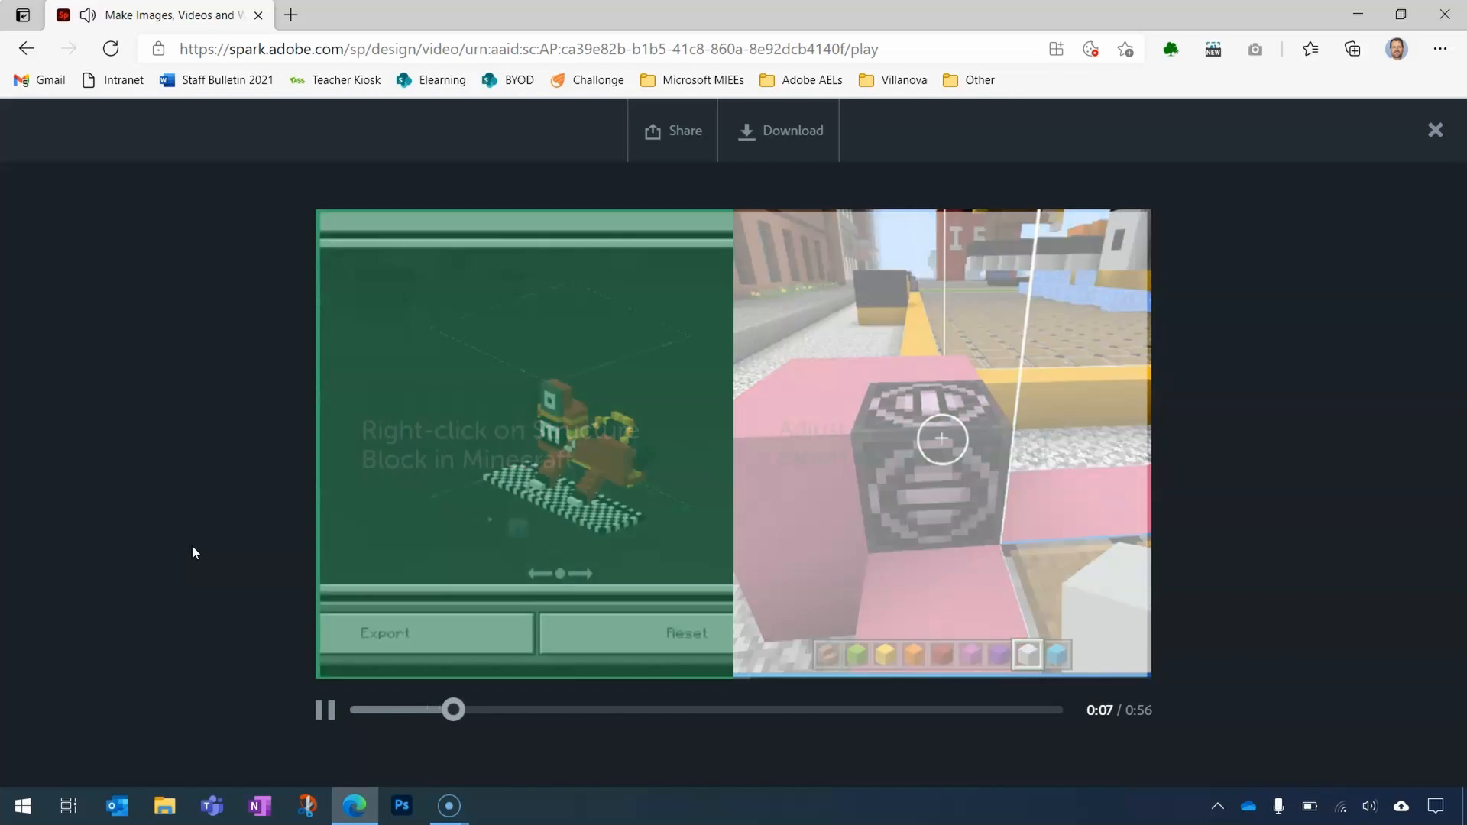
left_click(284, 570)
left_click(331, 707)
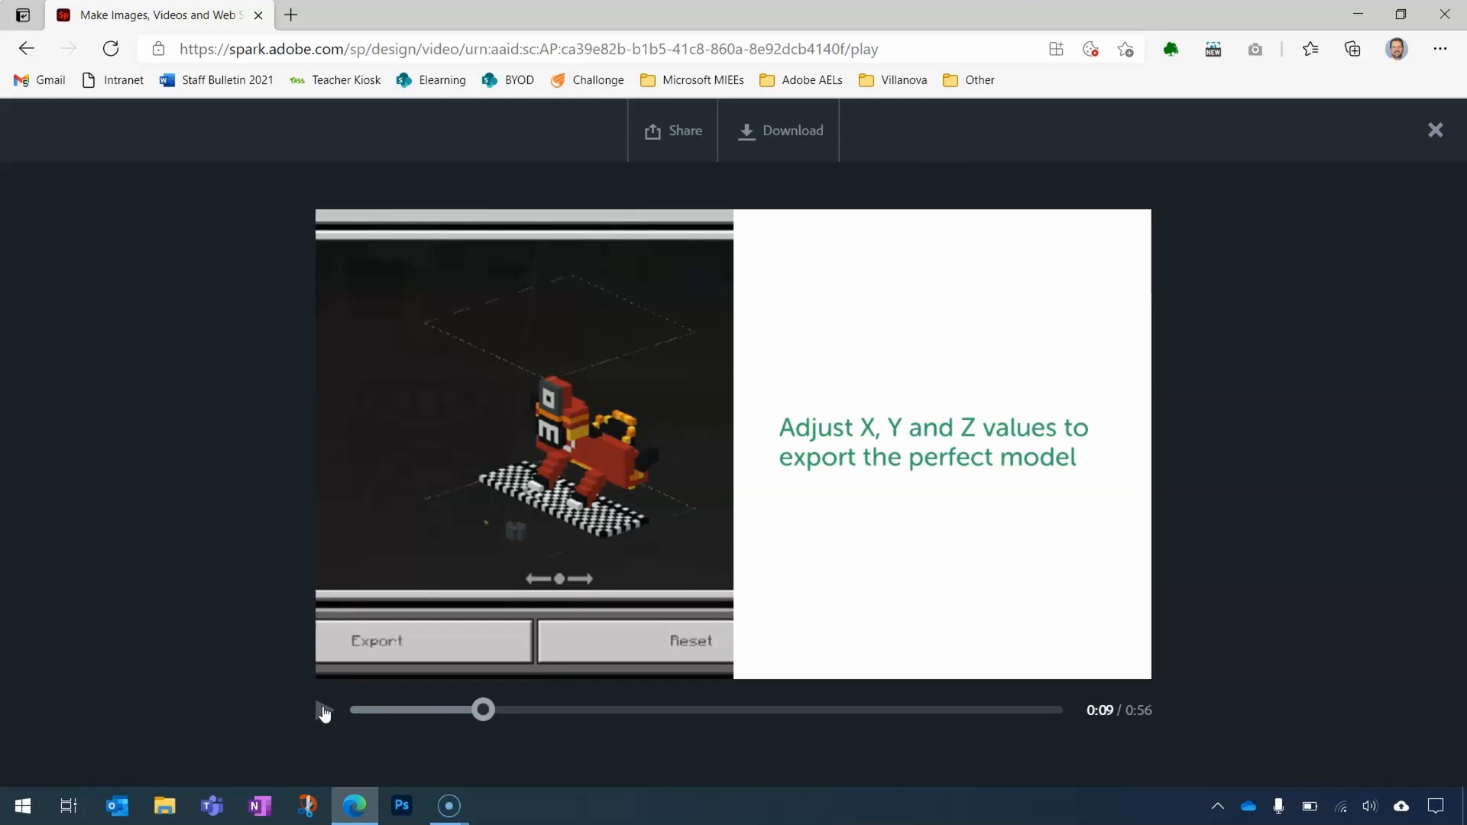
left_click(610, 468)
- Open the publish and share dialog for the Minecraft video and choose to share its link to Microsoft Teams
left_click(680, 143)
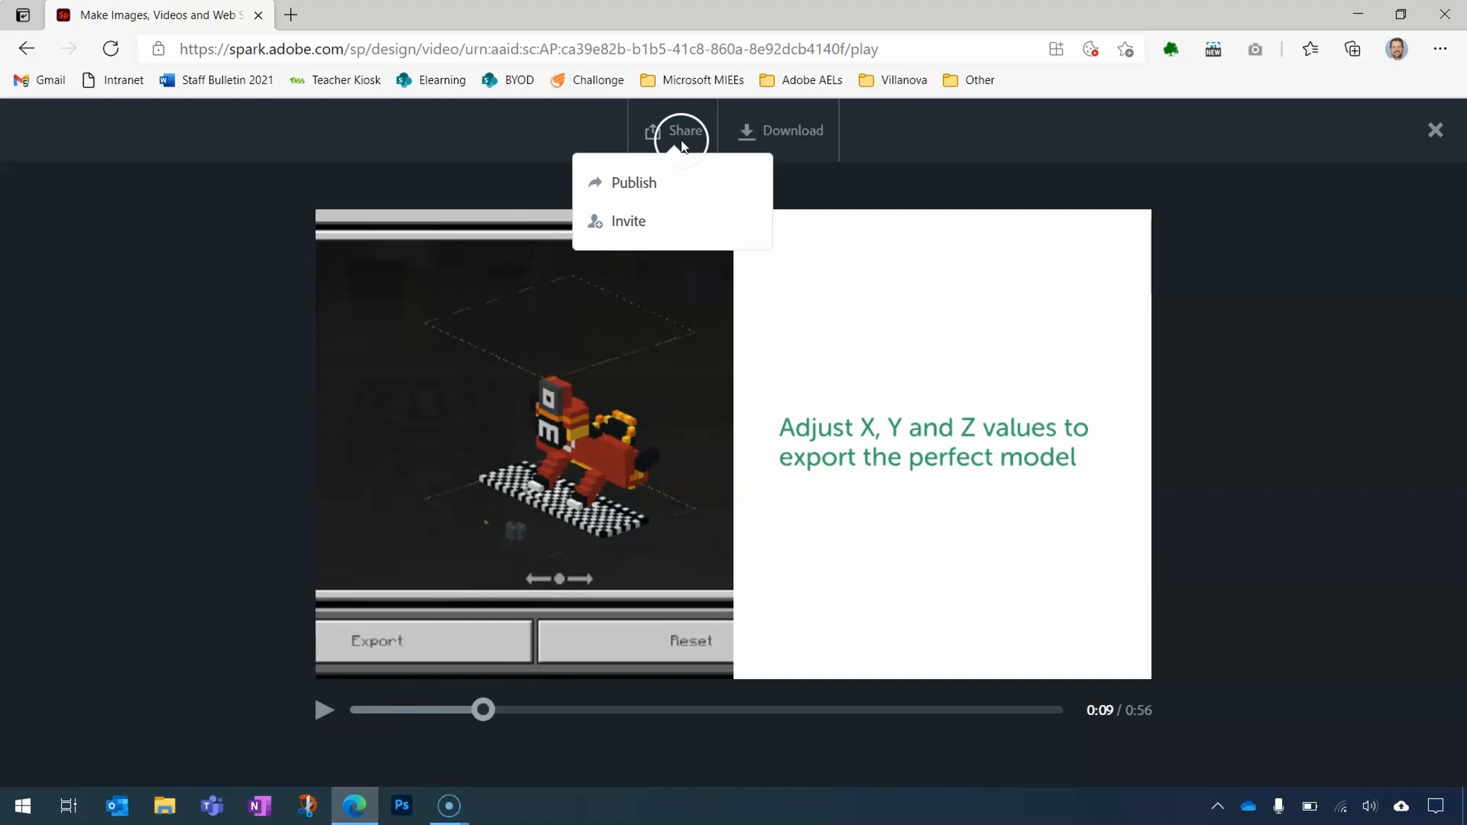
left_click(640, 182)
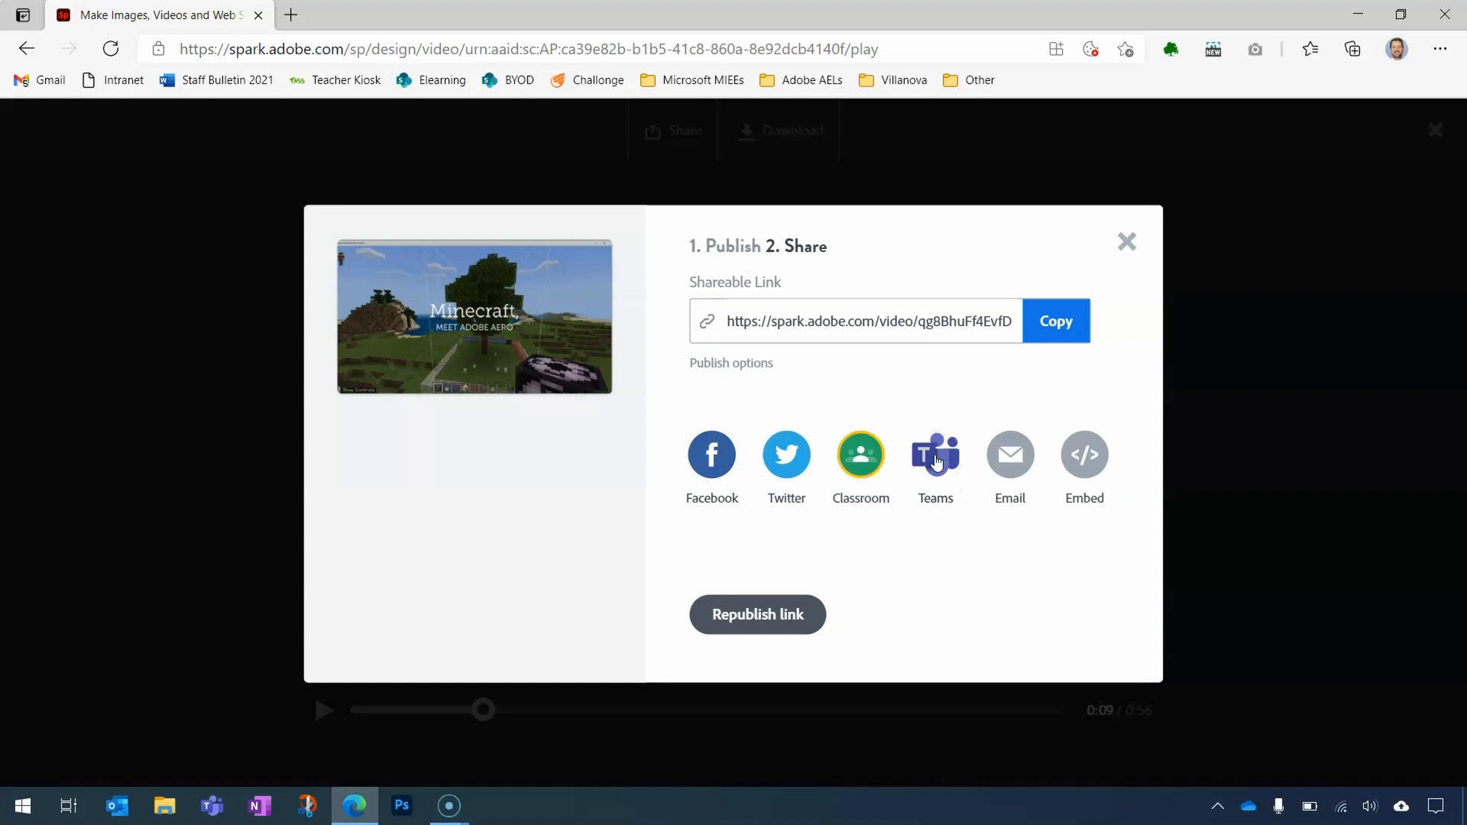
left_click(937, 462)
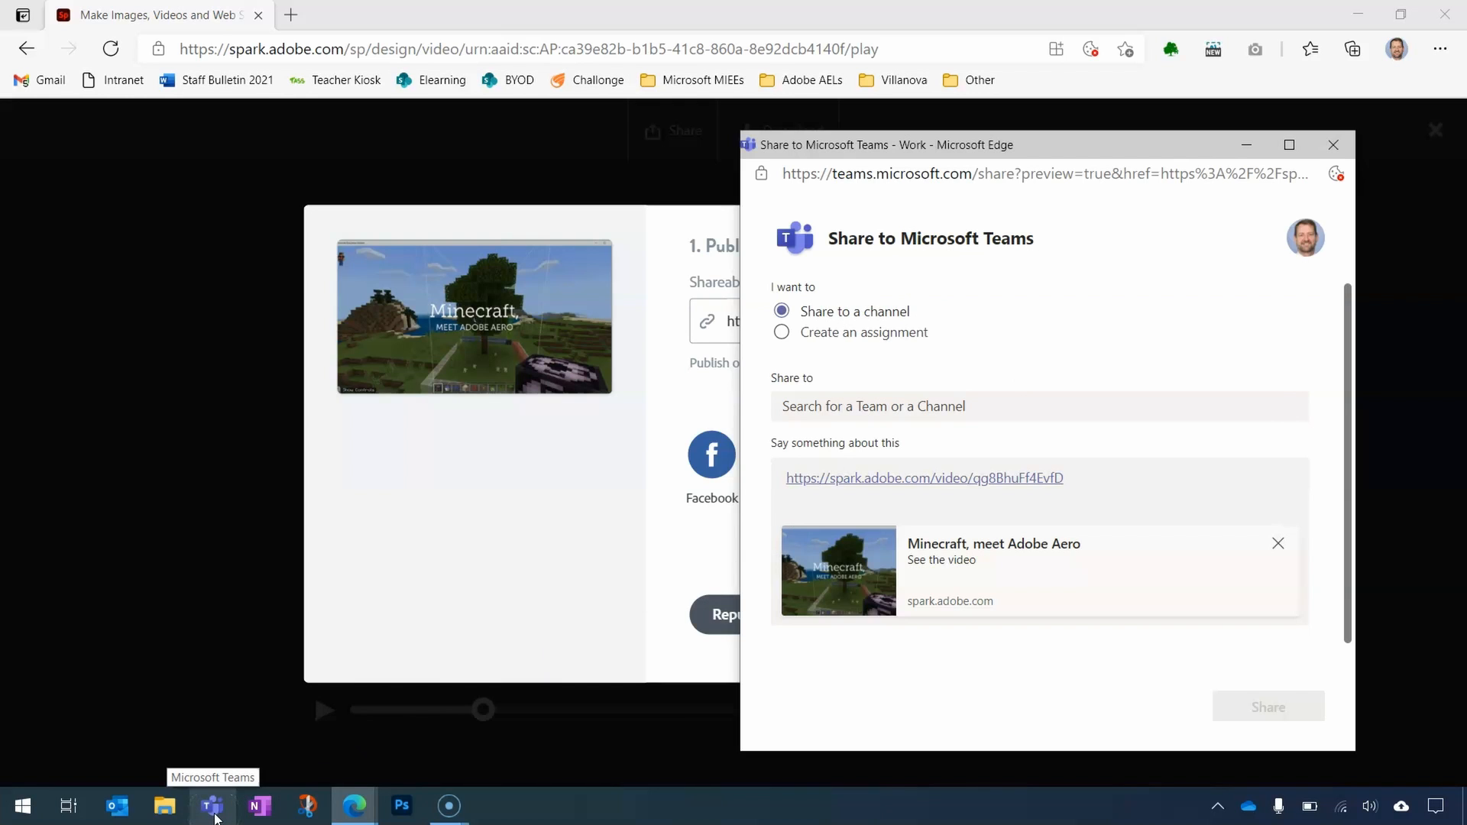
- Look at the Minecraft 3D models channel of the 2021 07PRO Class RE Pilot team in Teams, and return to the sharing window
left_click(211, 314)
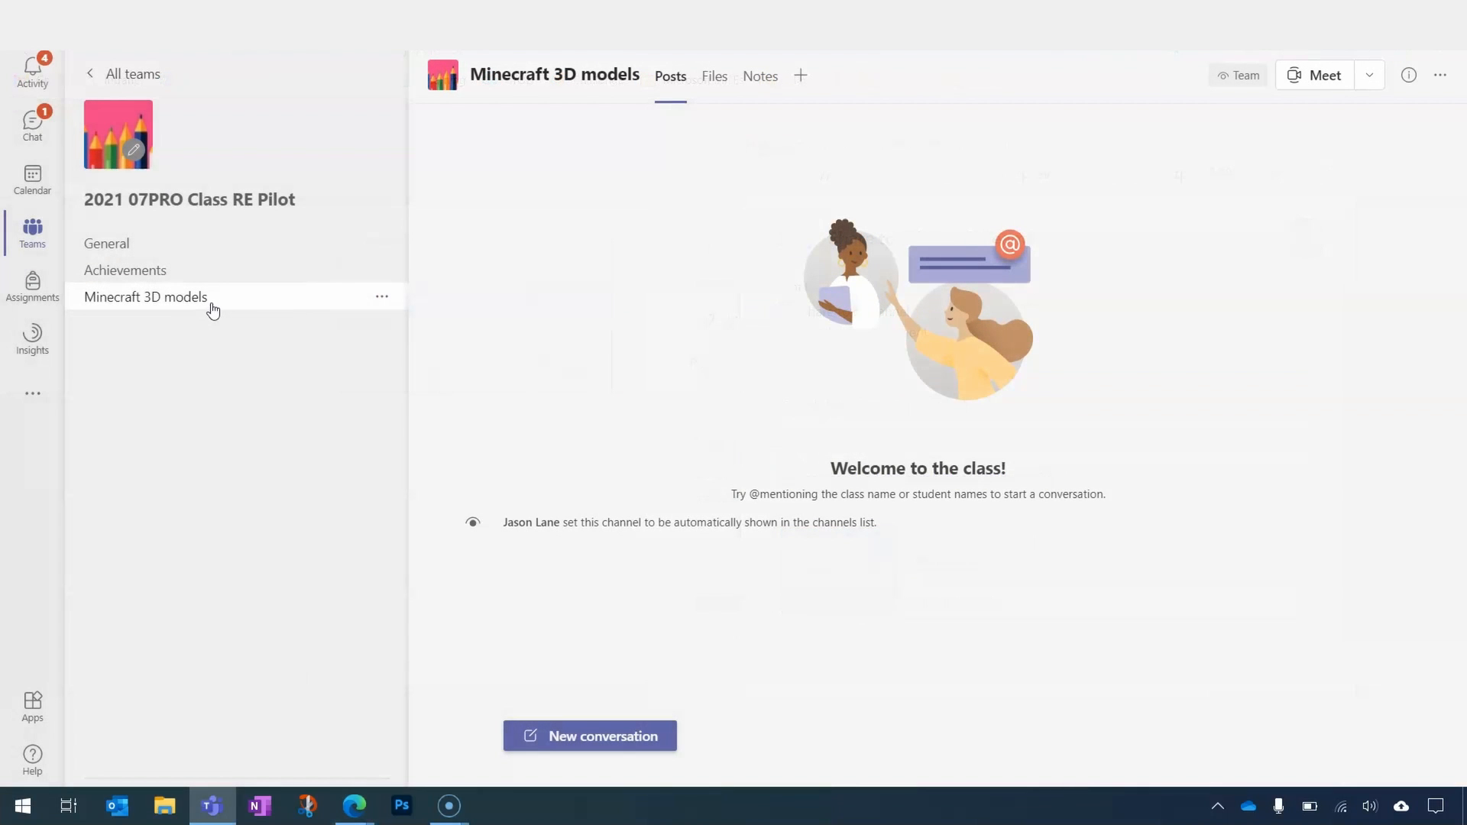
left_click(644, 715)
left_click(361, 806)
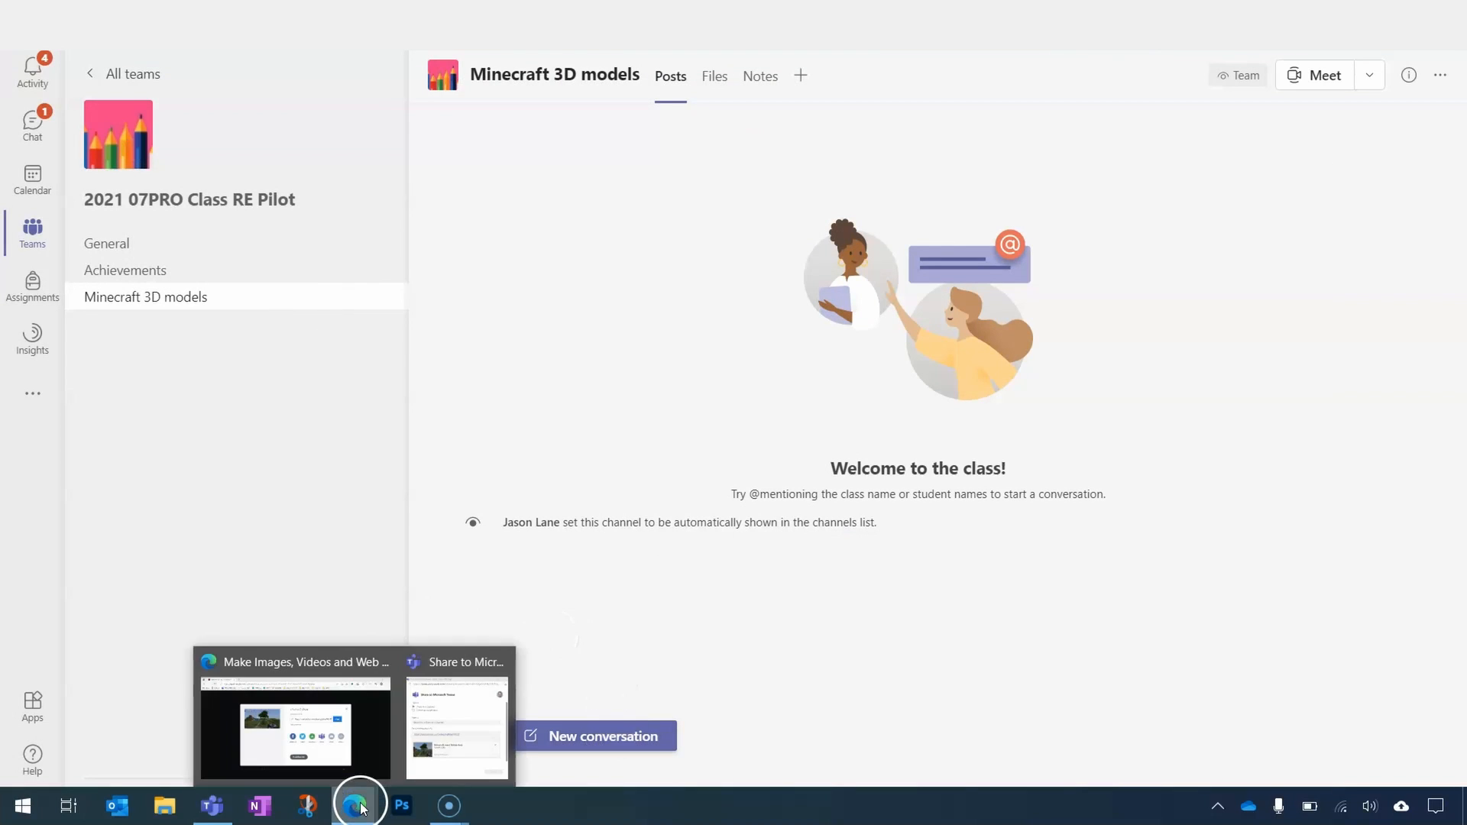
left_click(496, 732)
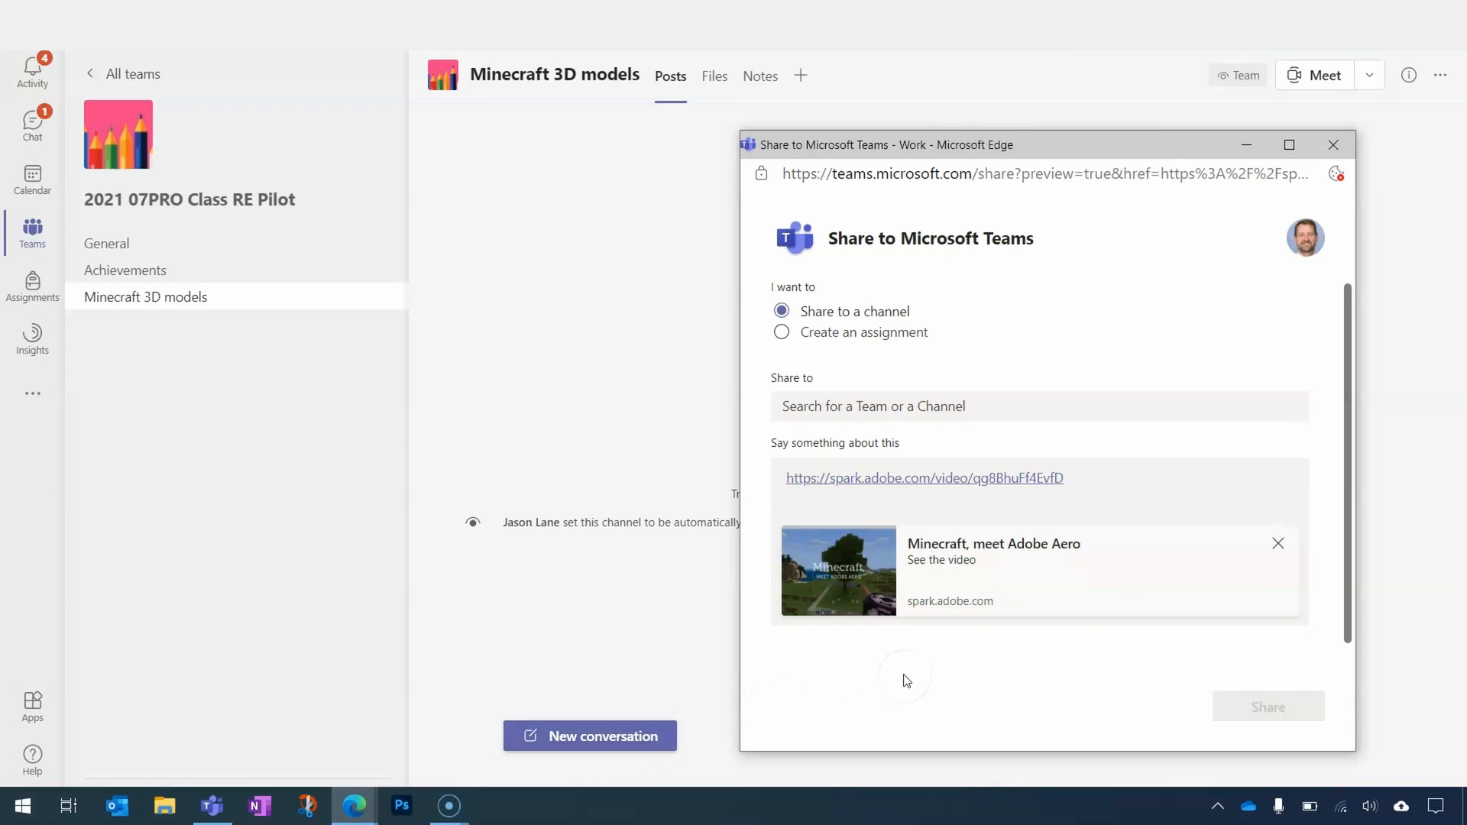
- Search for "2021 07PRO Class RE" and set the share destination to its Minecraft 3D models channel
left_click(936, 416)
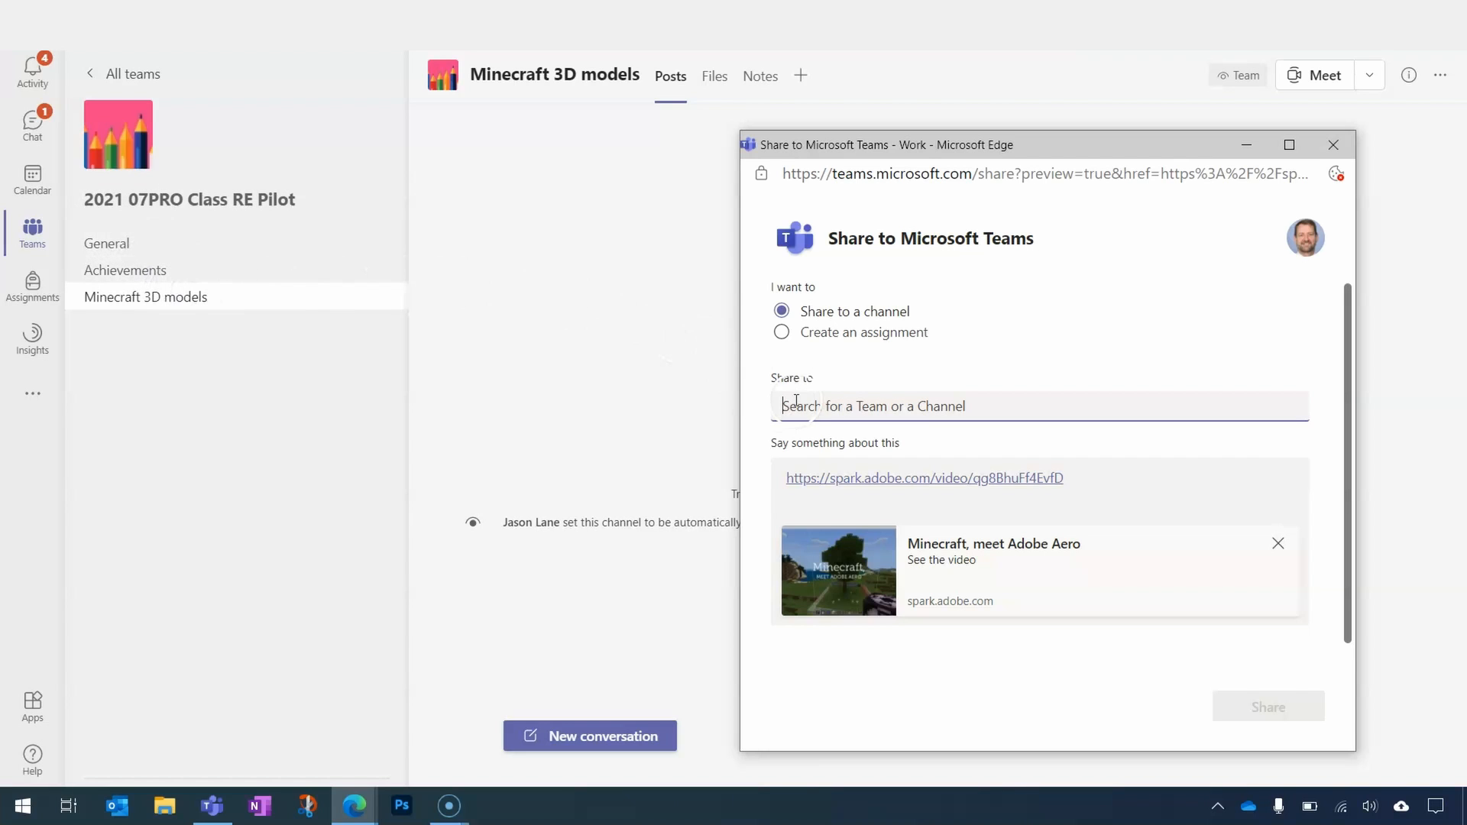
type("2")
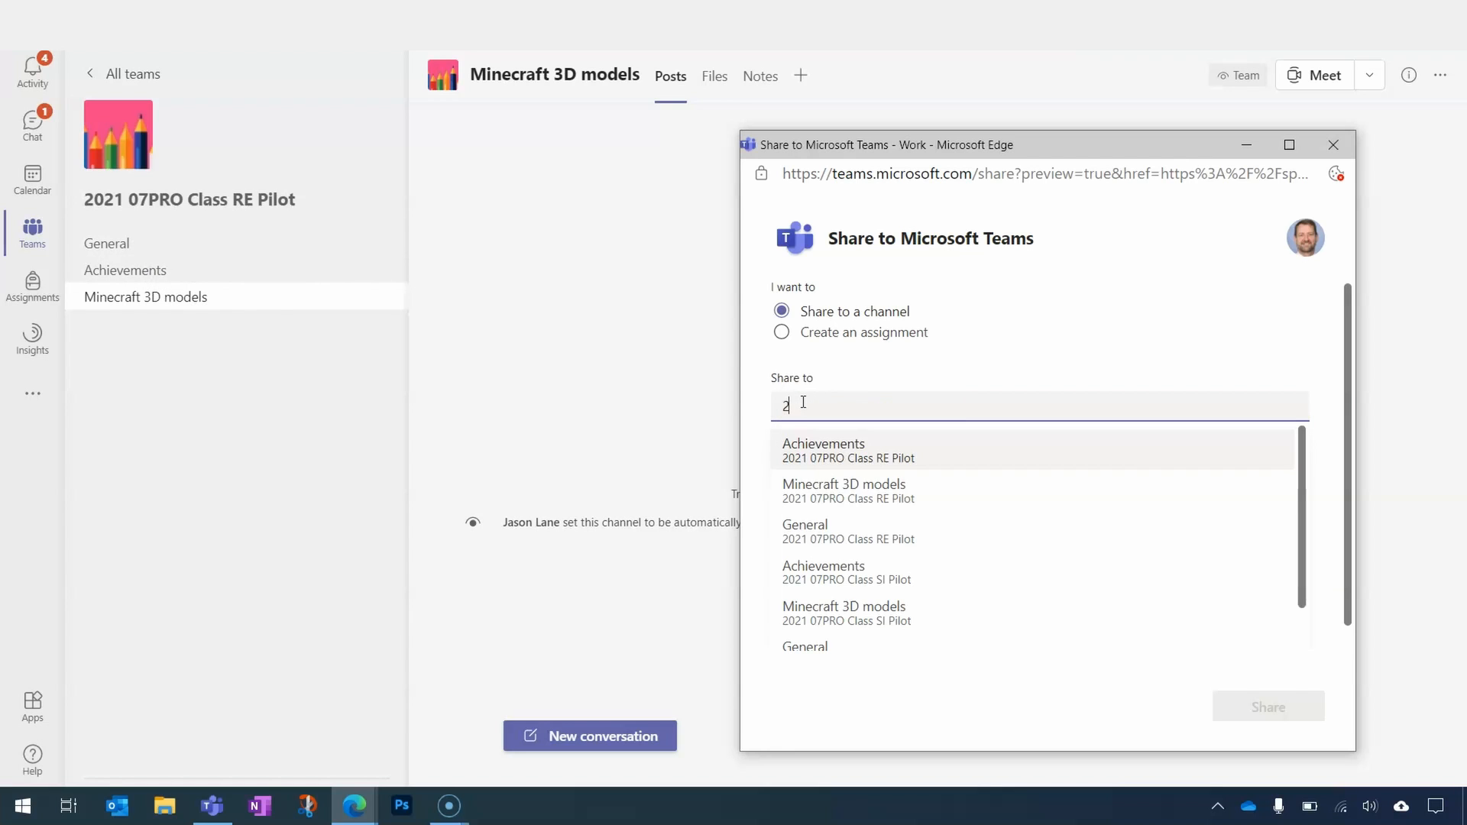
type("021 0")
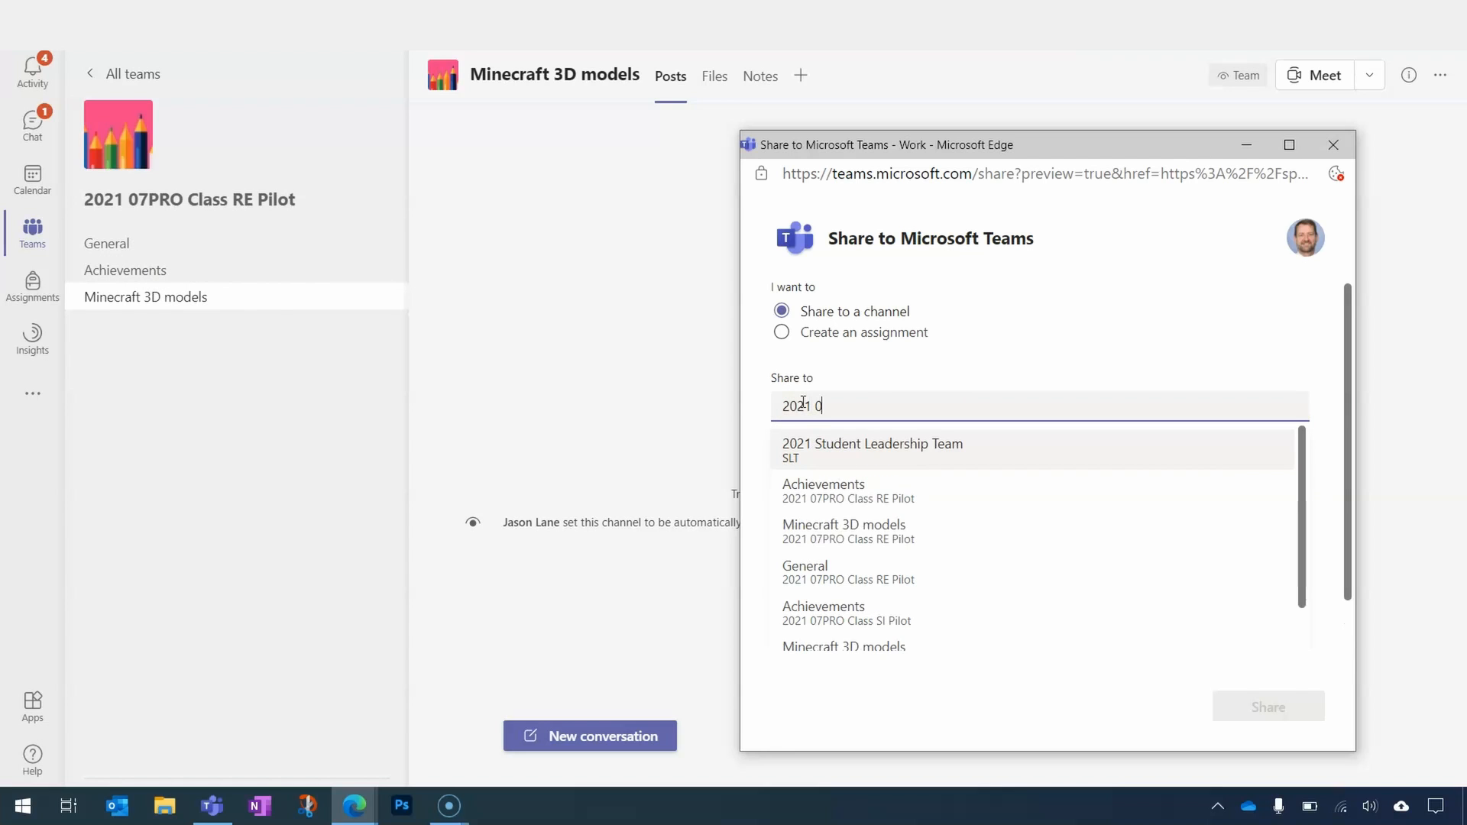
type("7PRO")
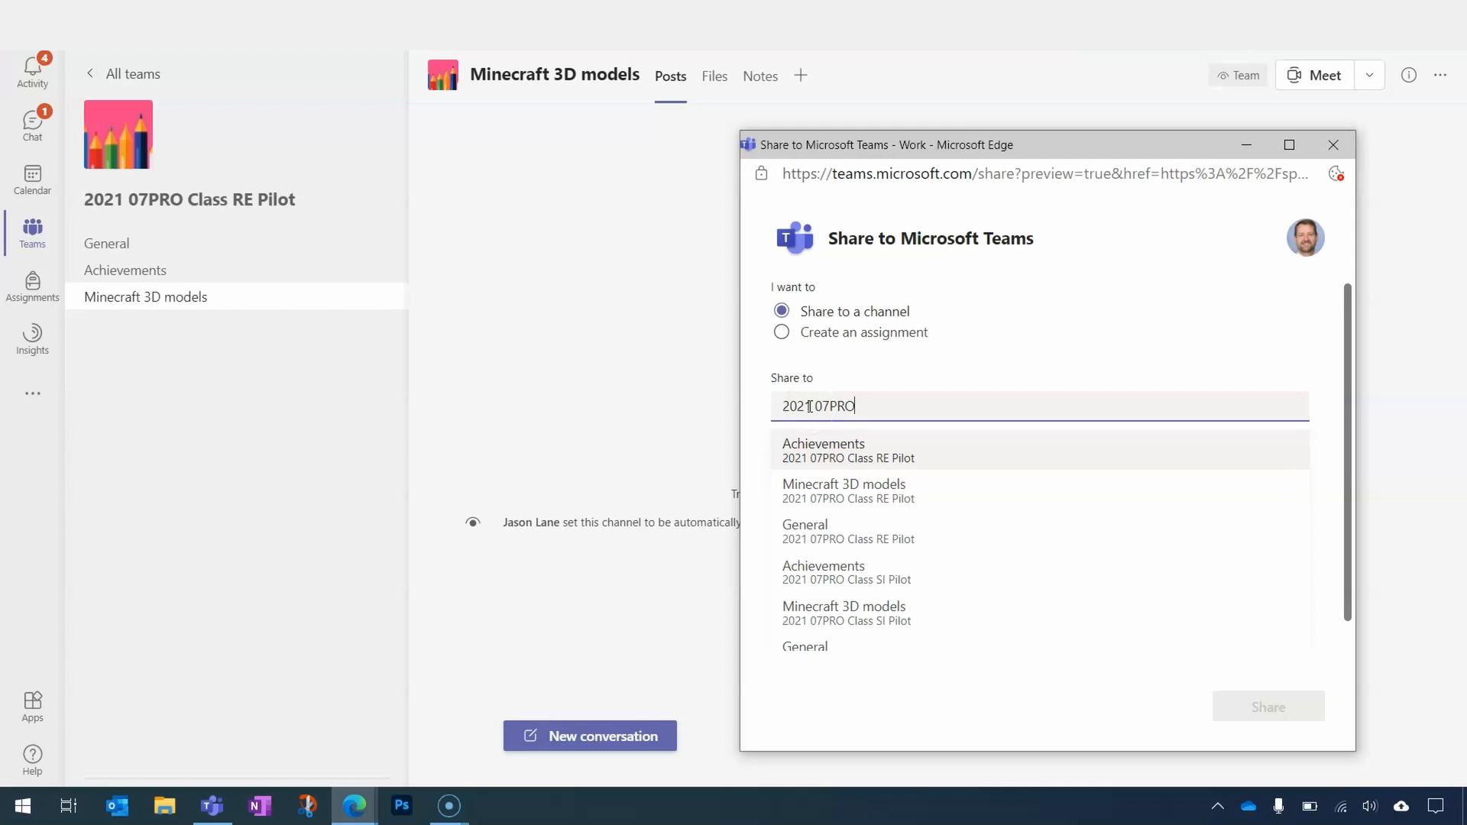
type("Class RE")
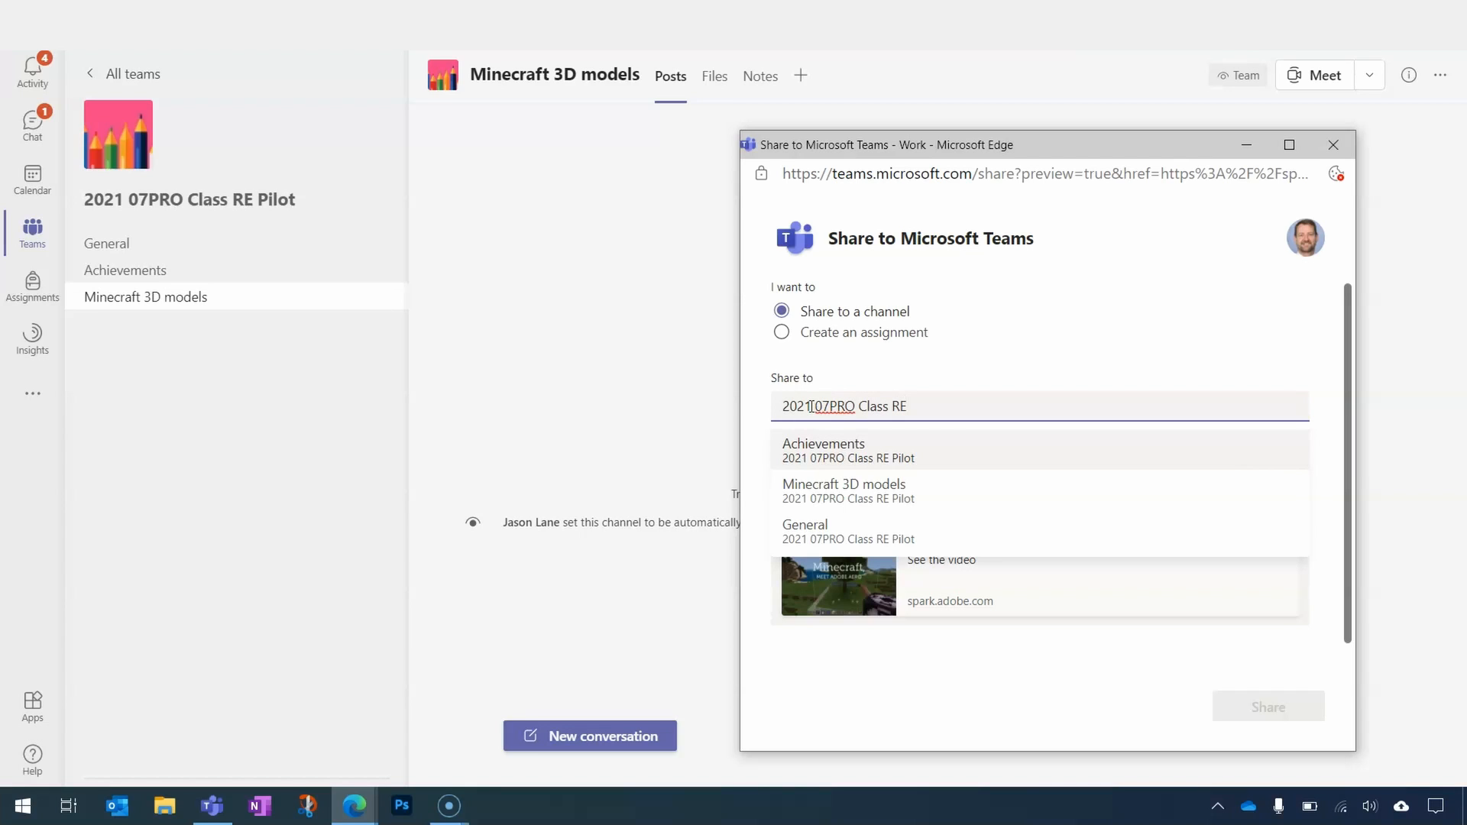
left_click(864, 406)
left_click(915, 495)
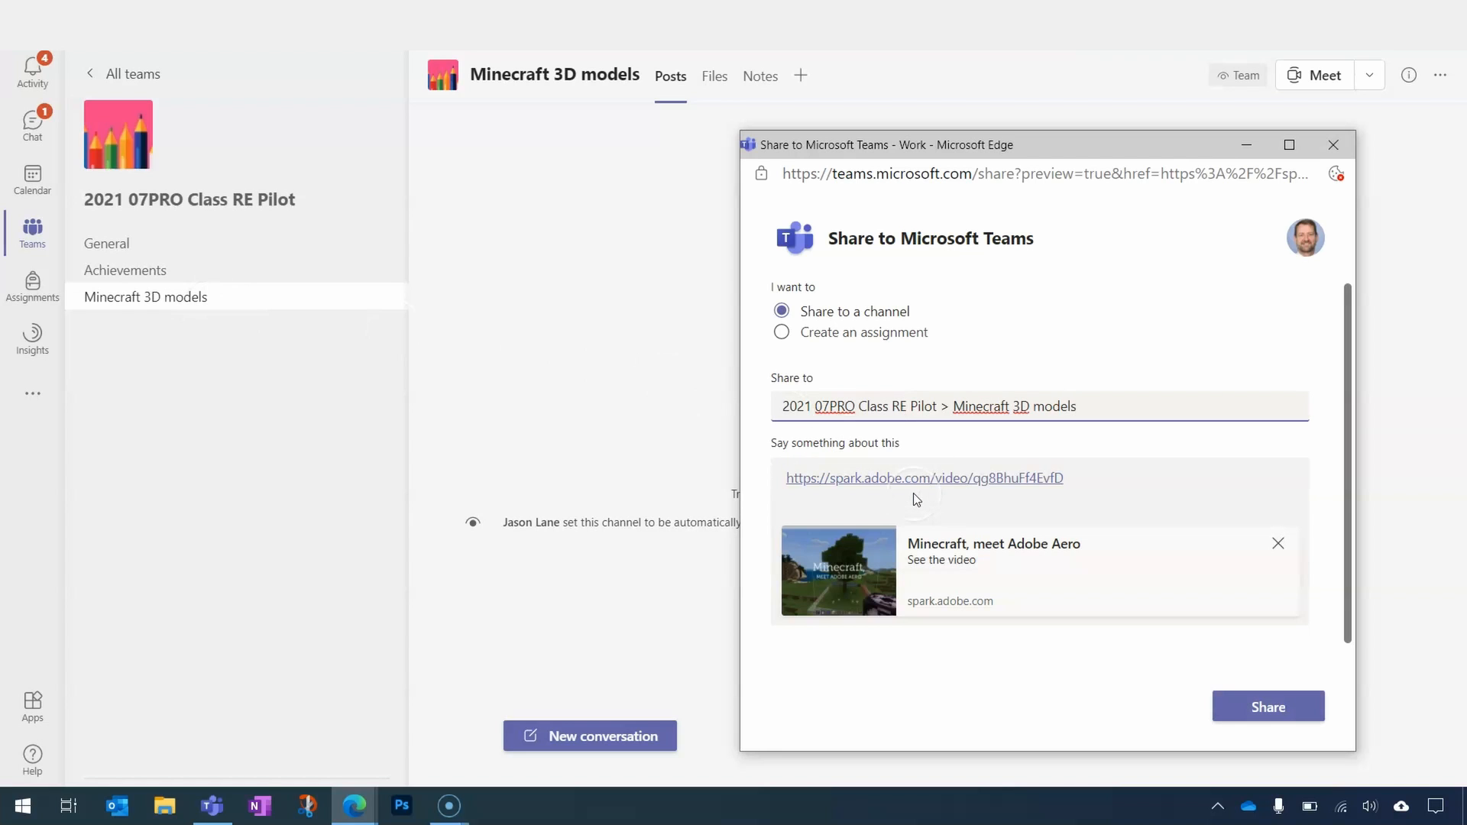
- Add a message asking students to use the Spark video to export 3D Minecraft models and view them in AR, and share it to the channel
left_click(1110, 410)
left_click(1130, 487)
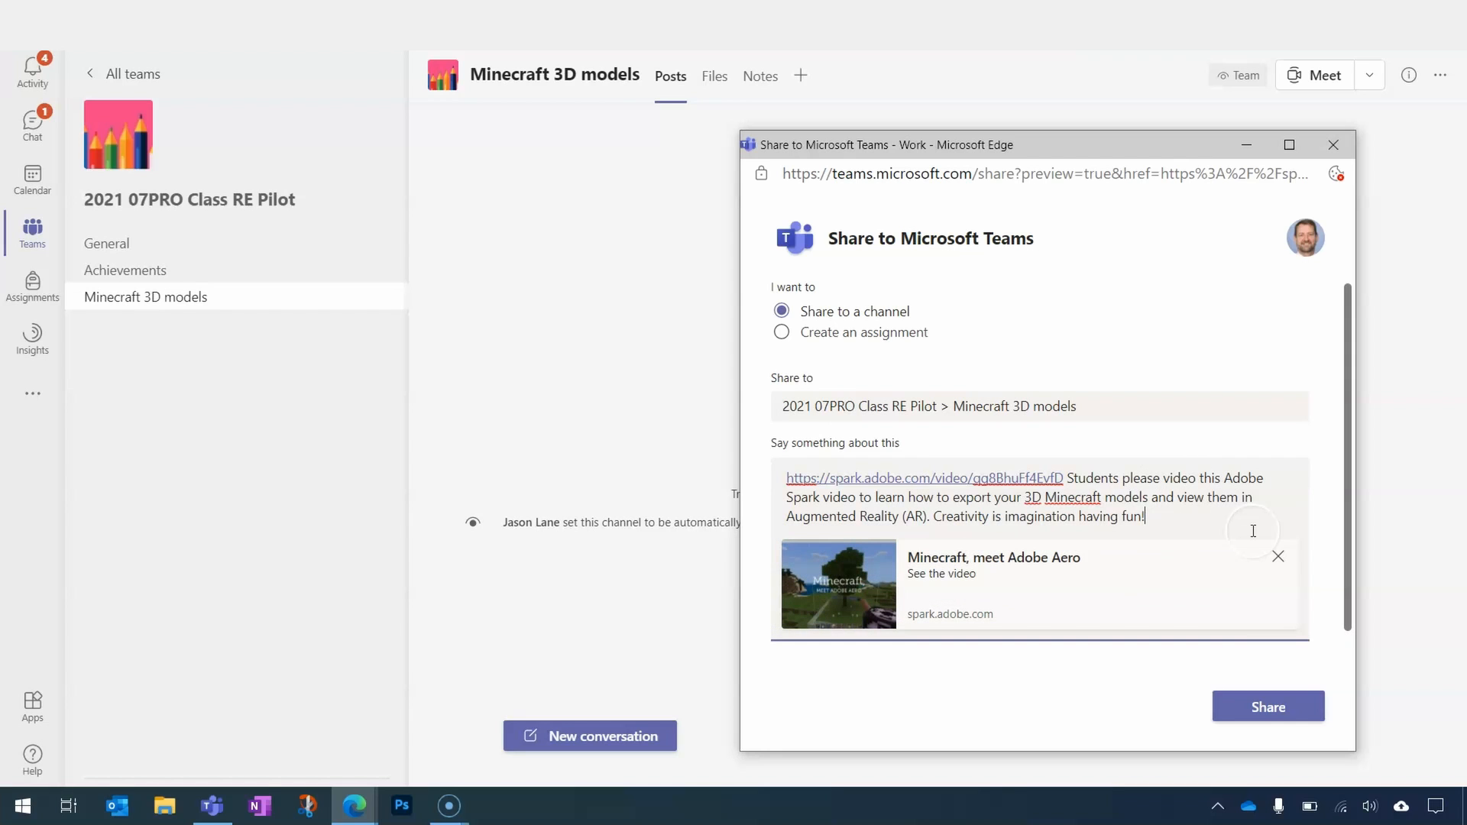
left_click(1274, 709)
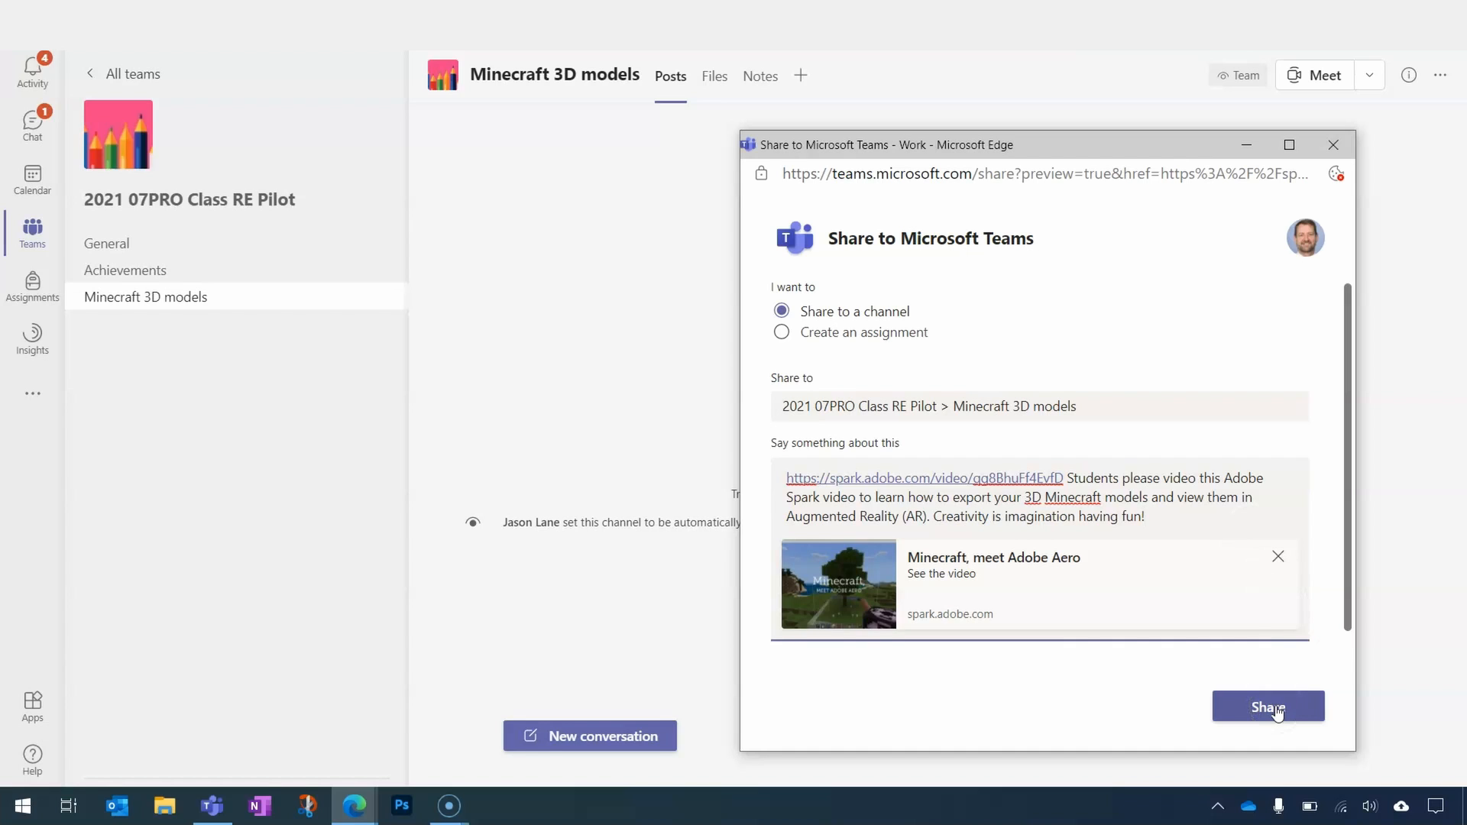
left_click(1274, 708)
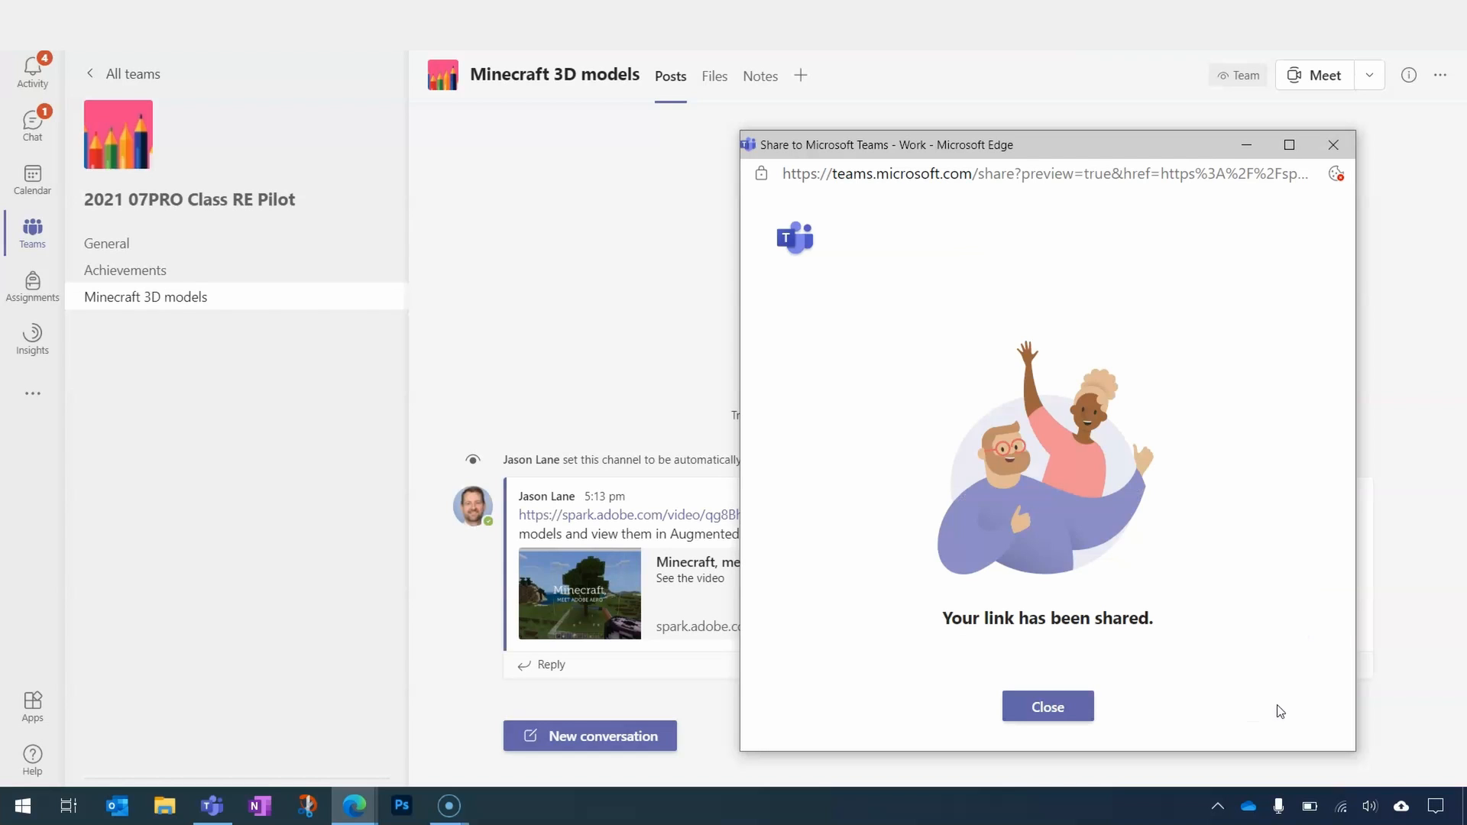
left_click(1058, 701)
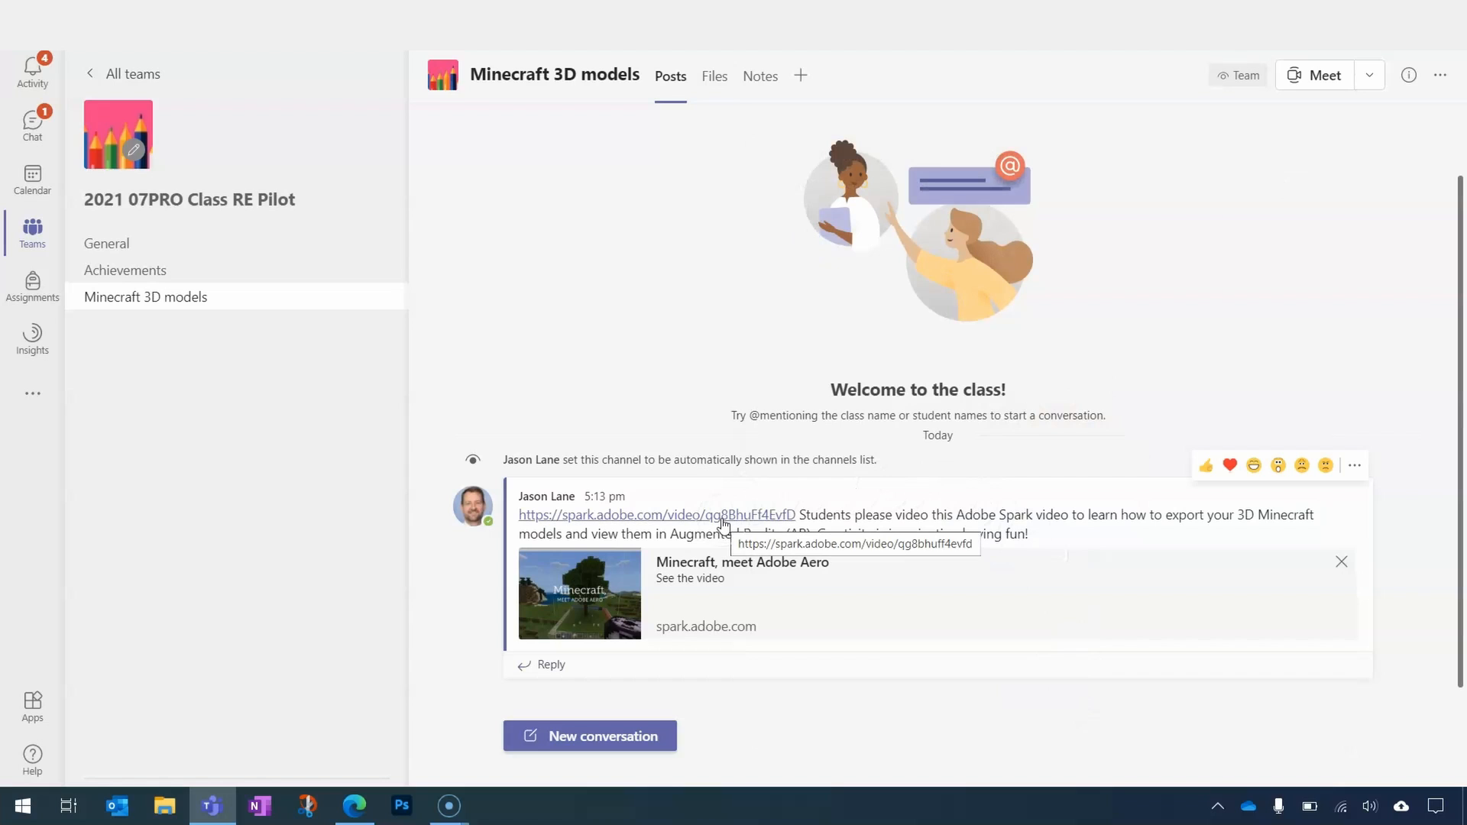
- Open the shared Minecraft video from its preview in the channel post and look over the video page
mouse_move(586, 586)
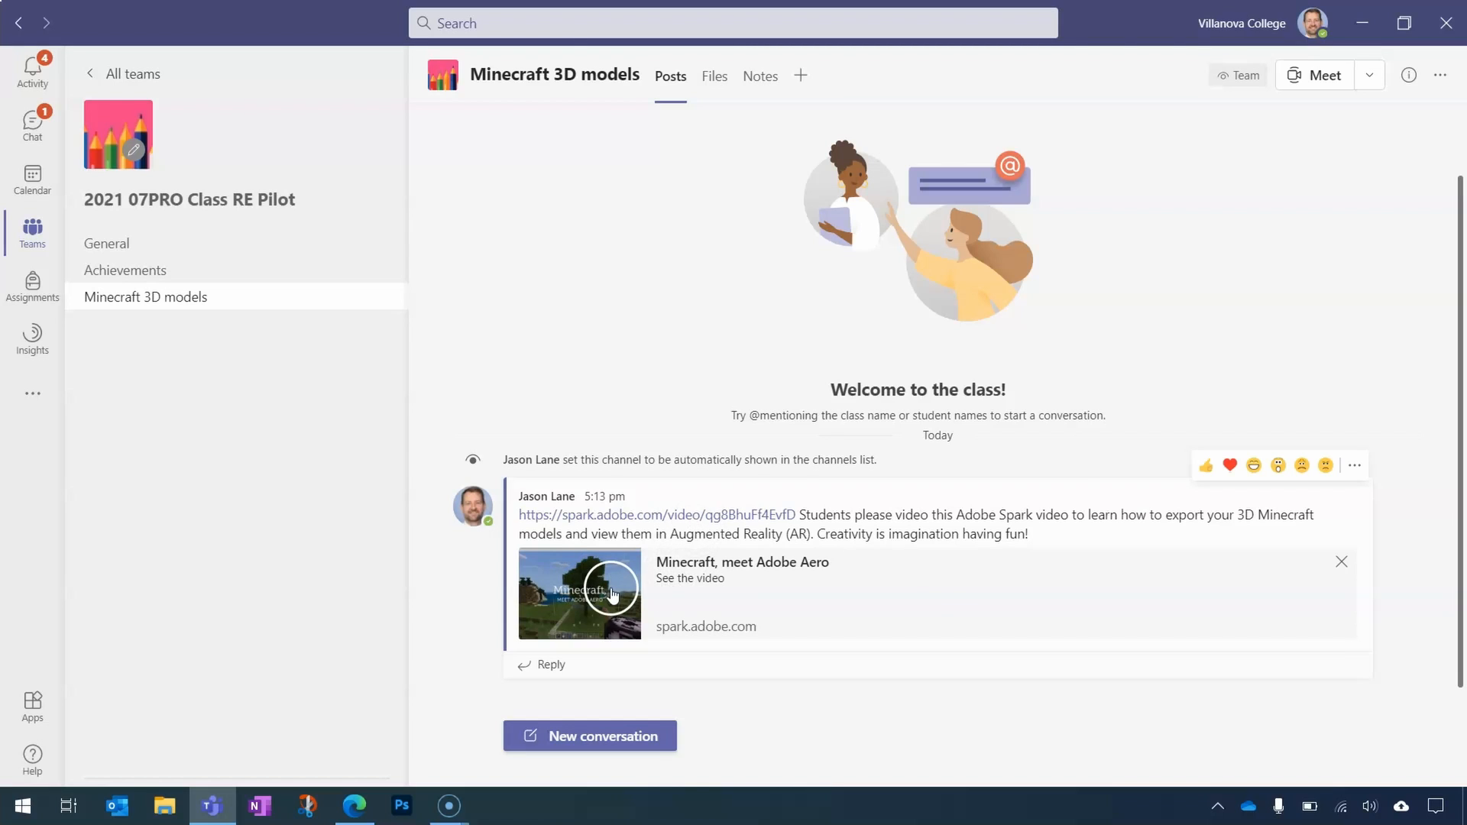
left_click(612, 590)
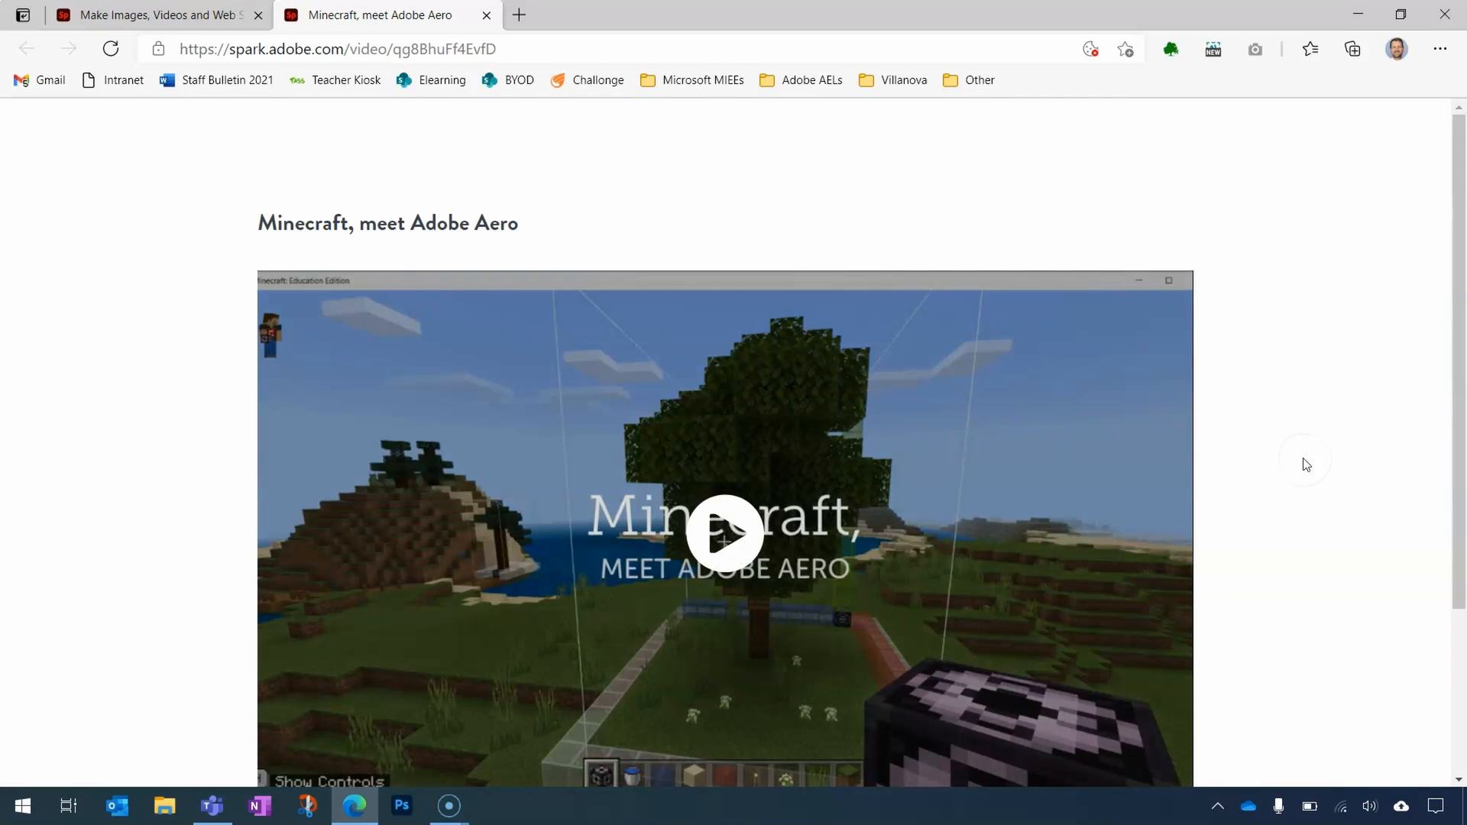
left_click_drag(1456, 496, 1460, 573)
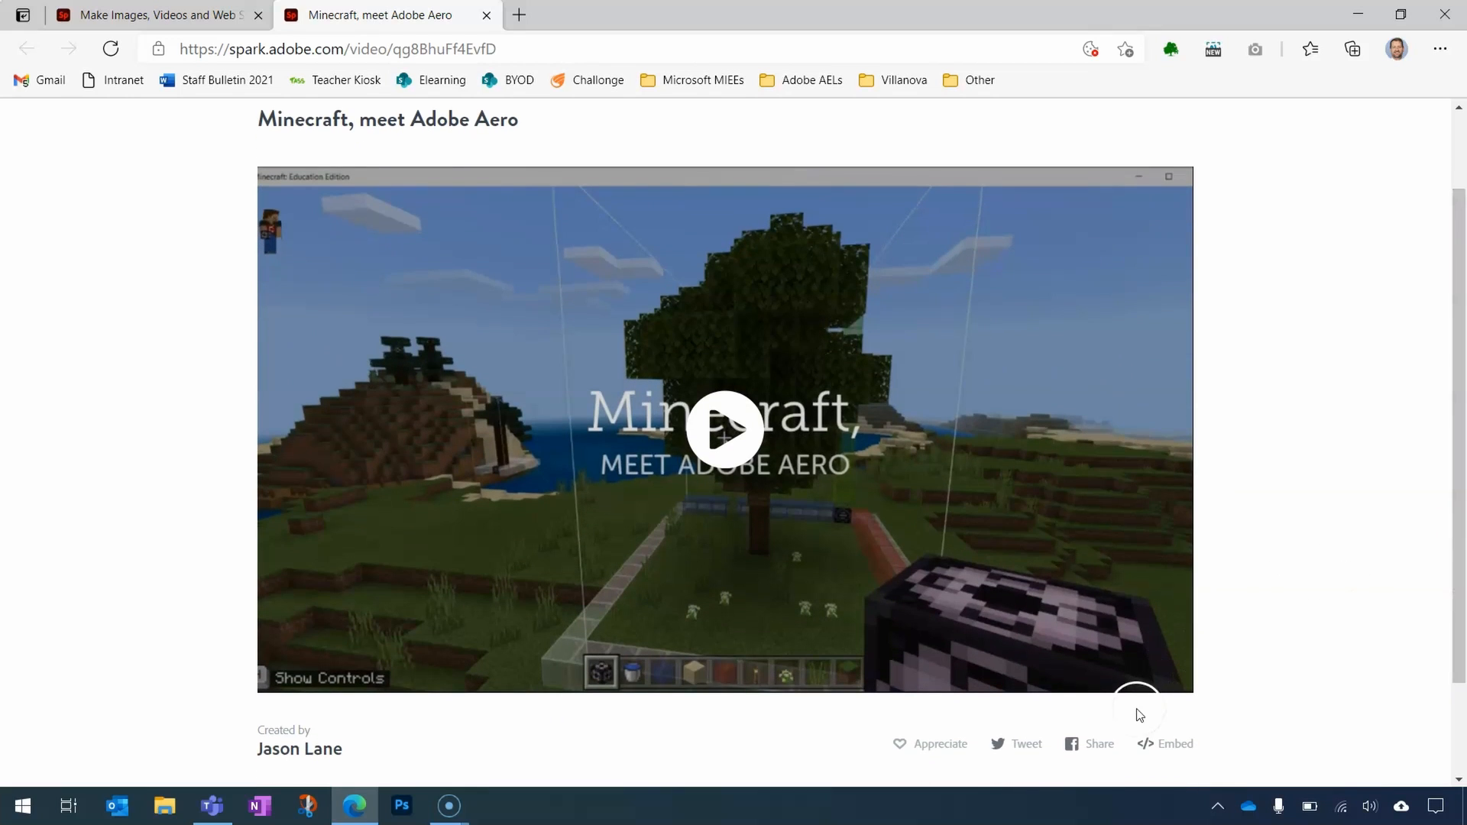